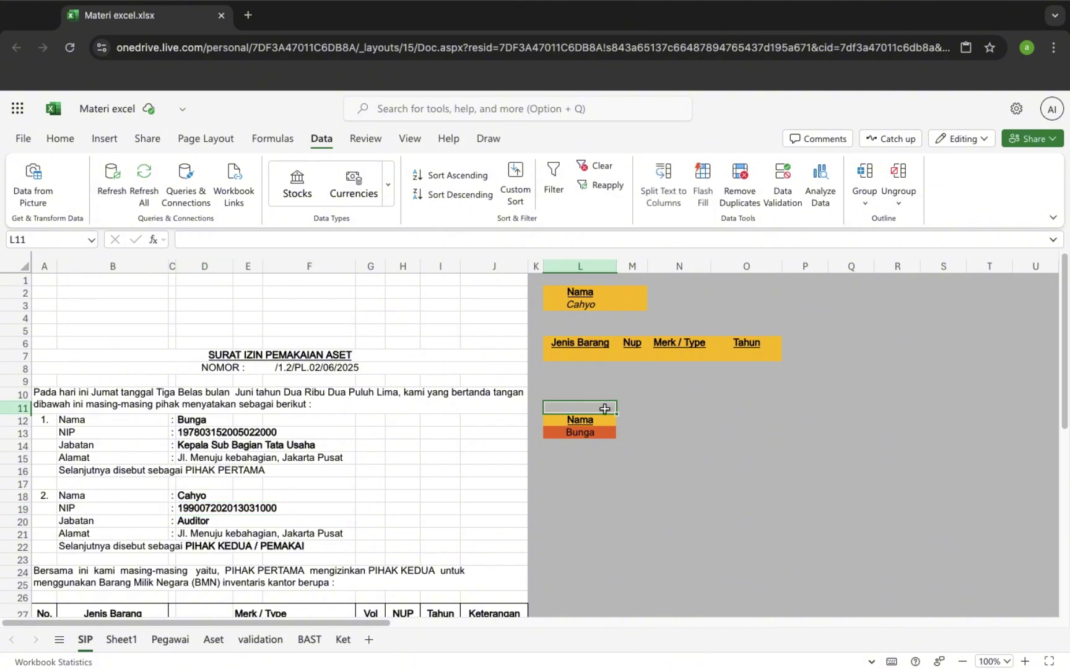
Set the Nama selection in L3 of the SIP sheet to the second employee offered in its list.
left_click(655, 433)
left_click(592, 308)
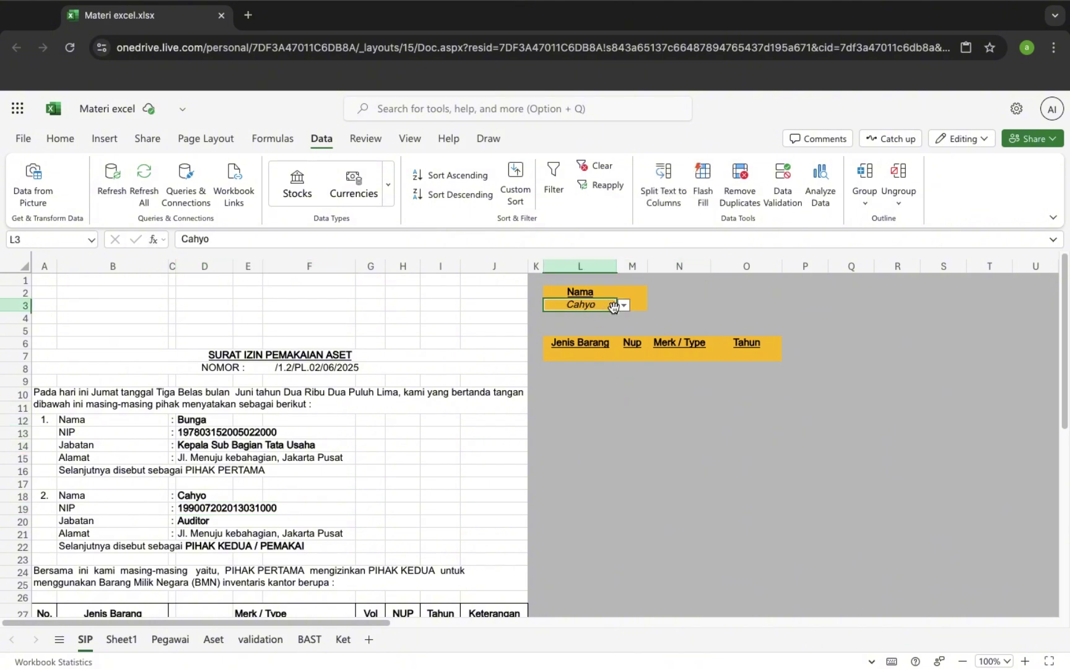
left_click(623, 306)
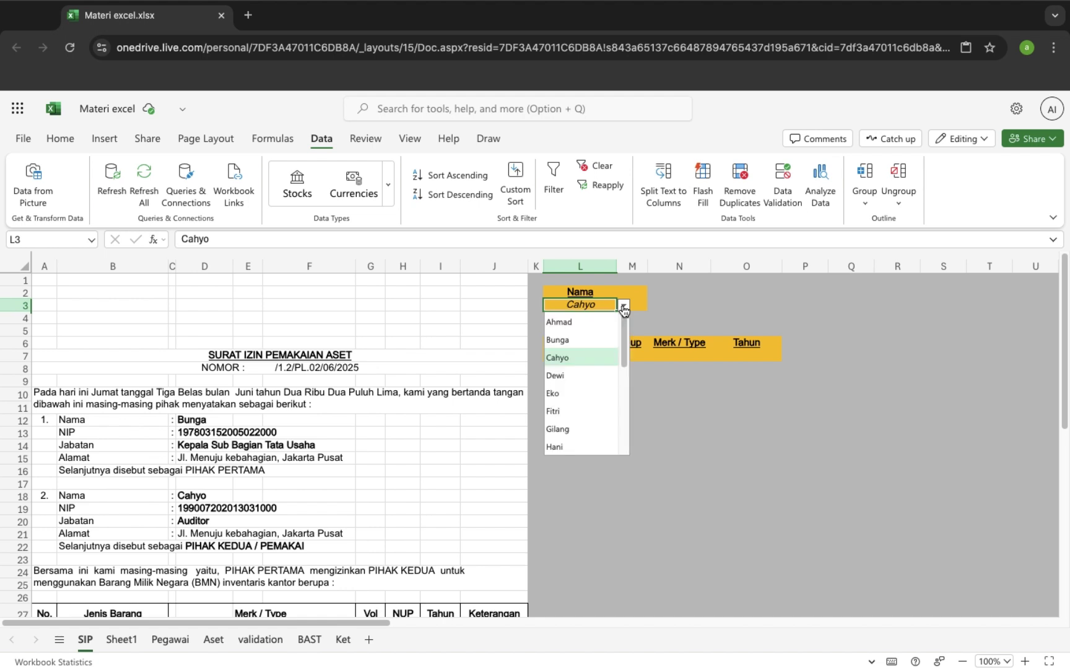
left_click(565, 340)
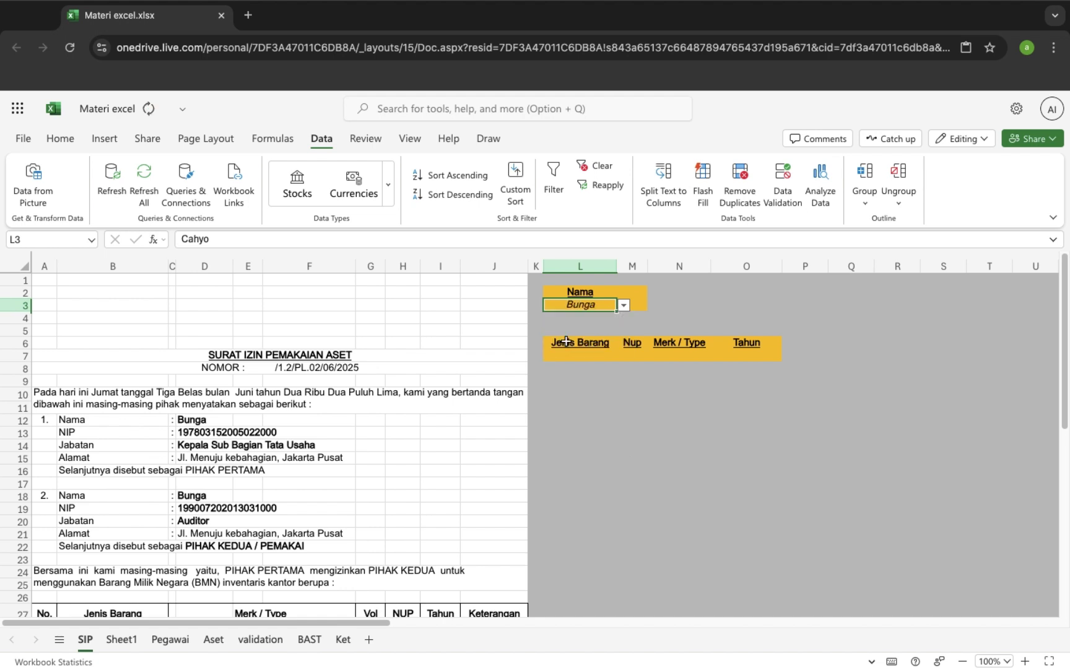
Inspect the formulas behind the second party's Nama, NIP and Jabatan in D18, D19 and D20.
left_click(201, 507)
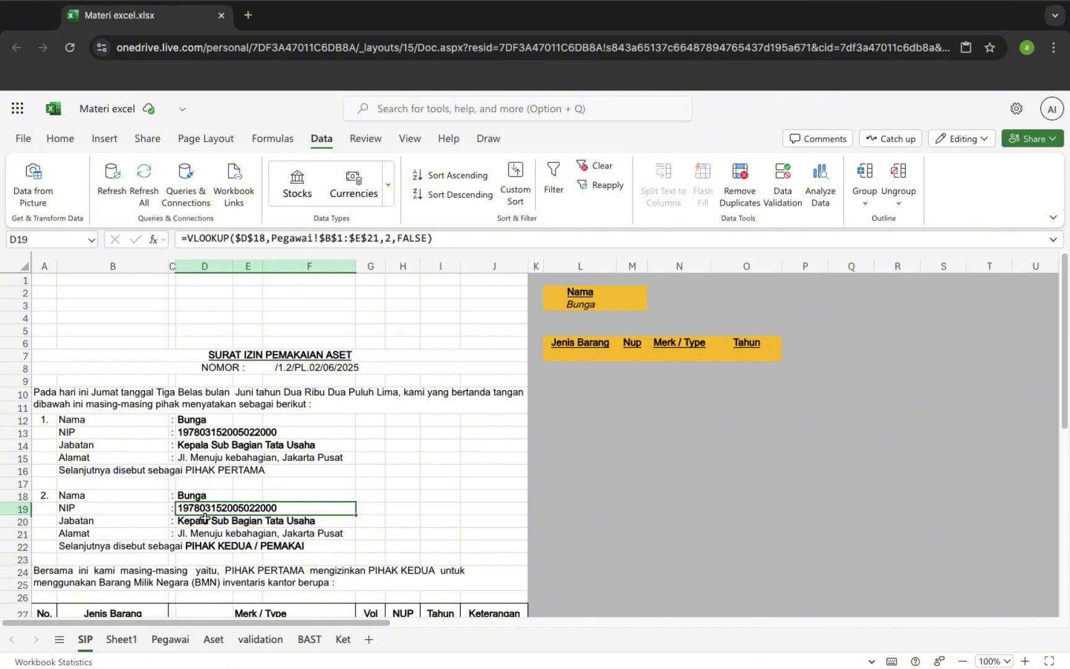
left_click(205, 520)
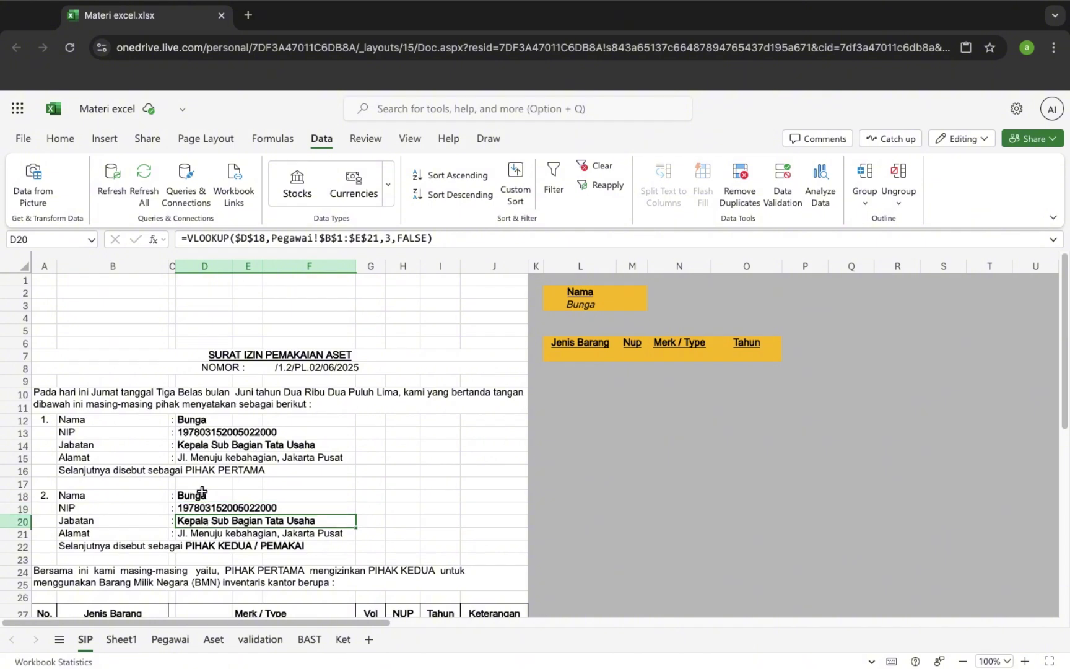
left_click(201, 494)
left_click(206, 508)
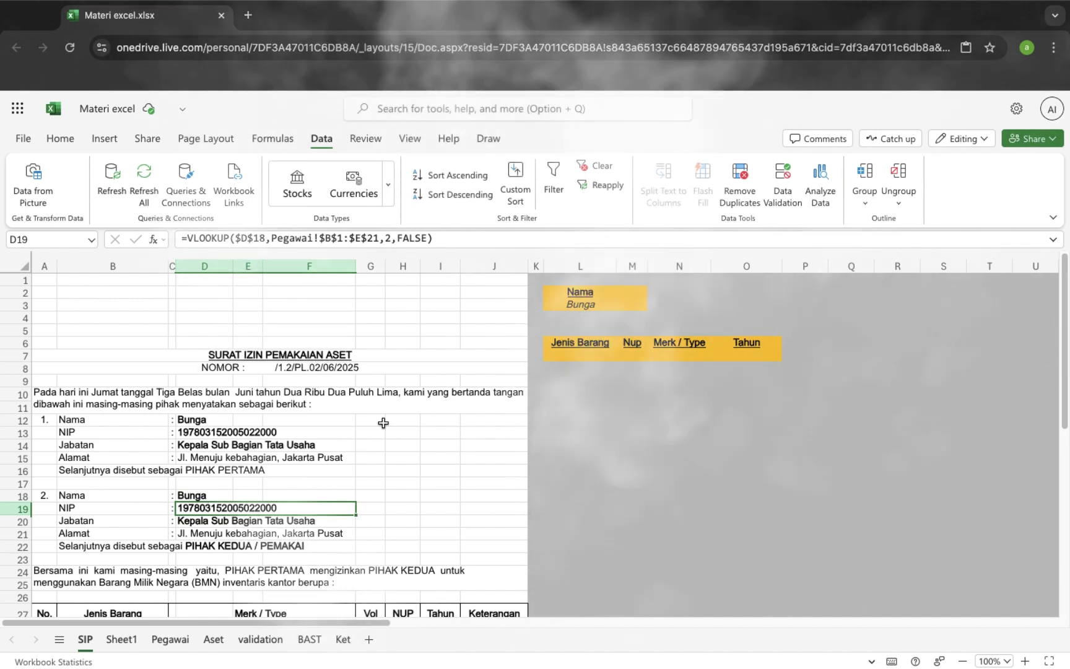
Set the Nama selection in L3 to the first employee in the list and check the second party's Jabatan in D20.
left_click(597, 305)
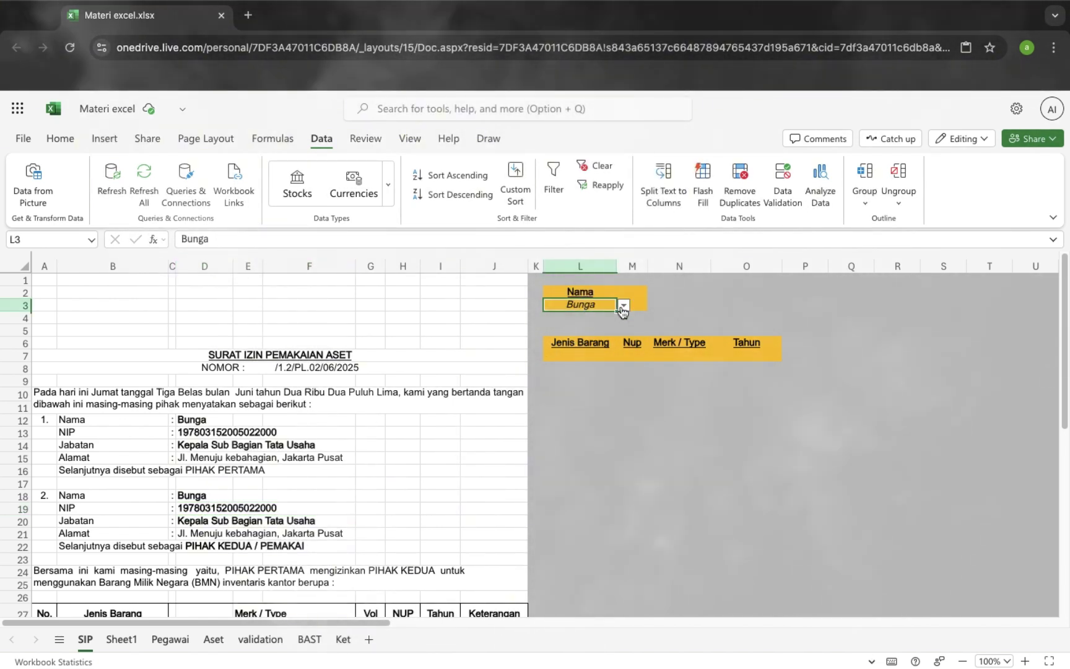
left_click(623, 305)
left_click(560, 322)
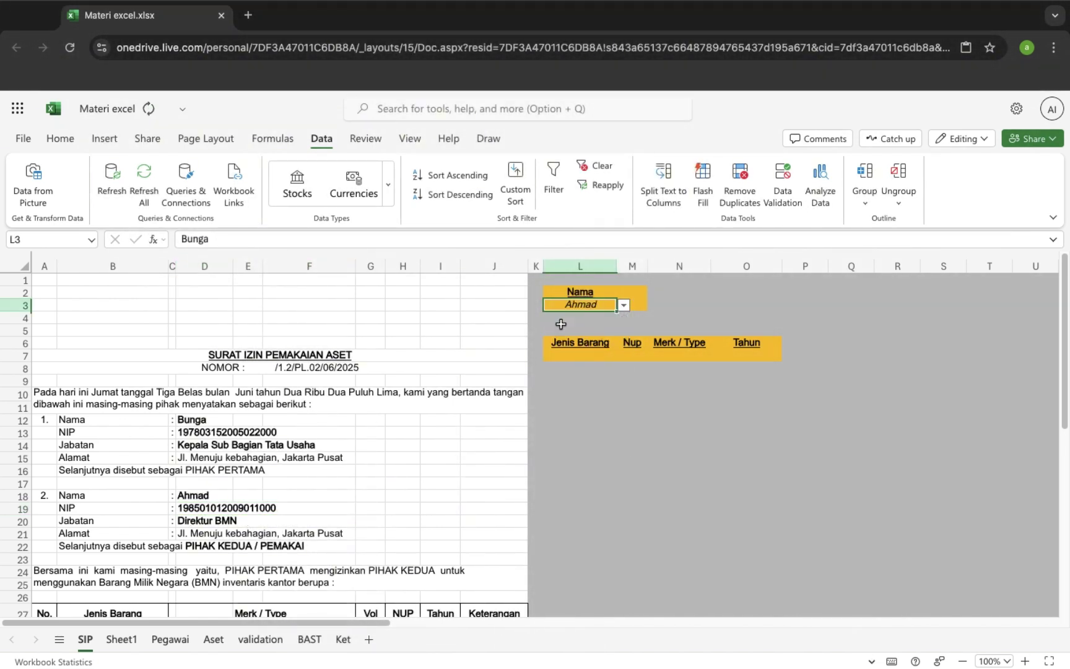
left_click(213, 520)
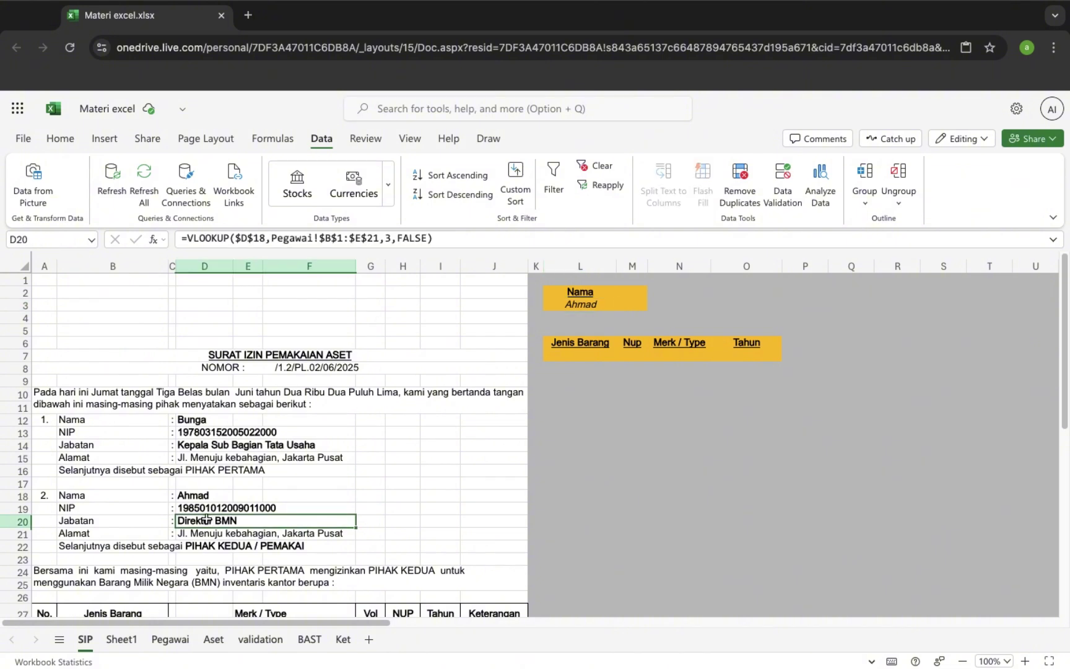
On the Pegawai sheet, change the first employee's Jabatan in D2 to "Direktur Barang".
left_click(174, 643)
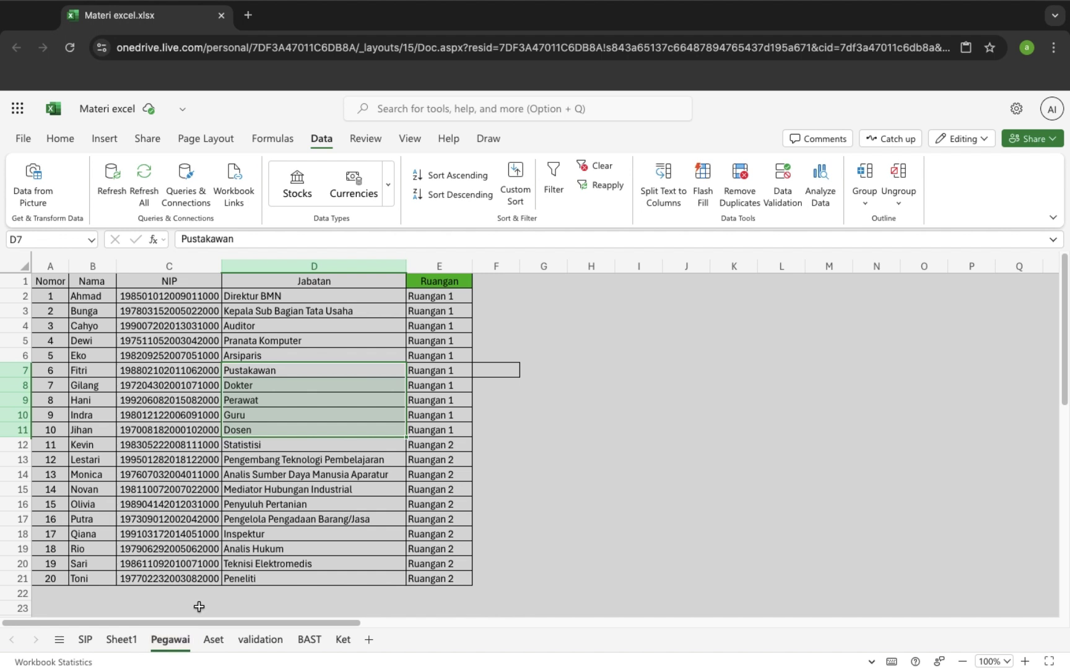
left_click(276, 298)
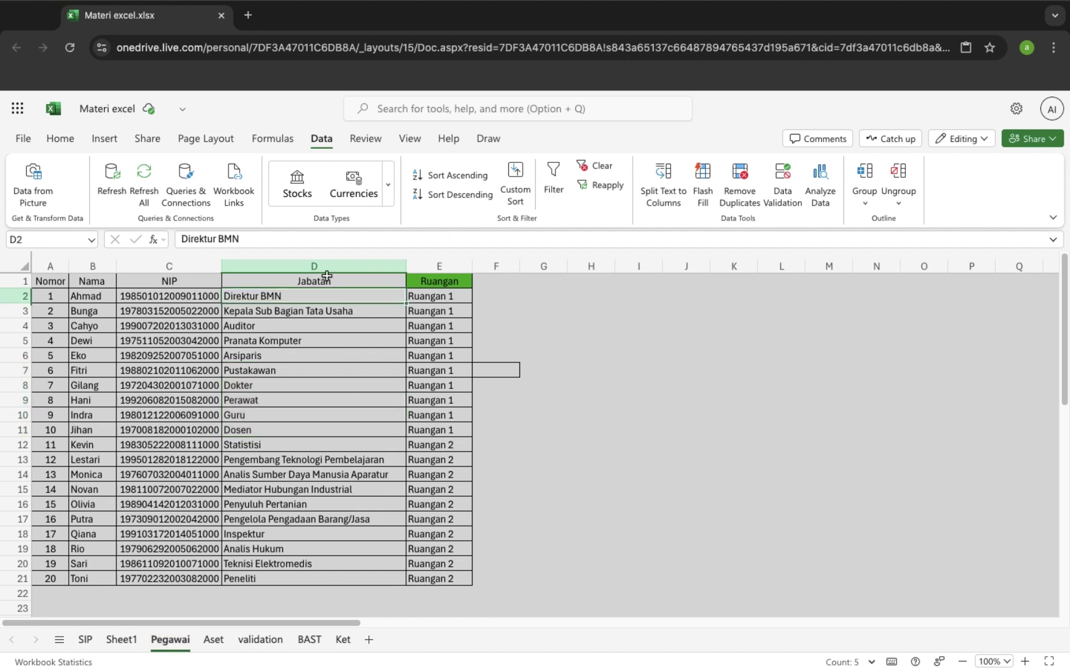
left_click(243, 239)
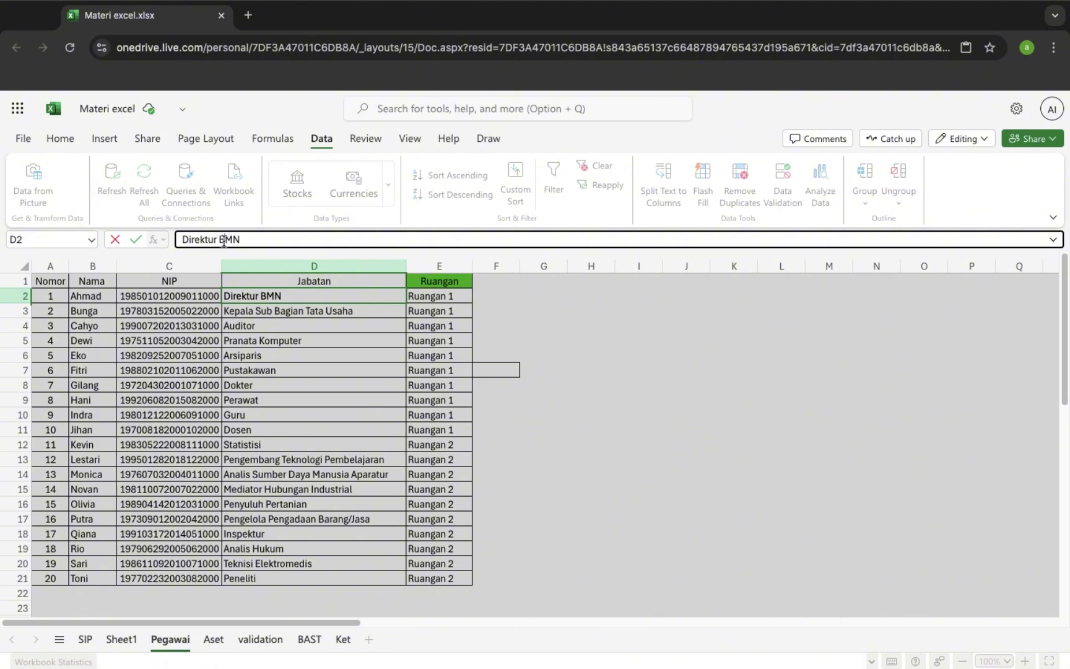
double_click(229, 239)
type("Barang")
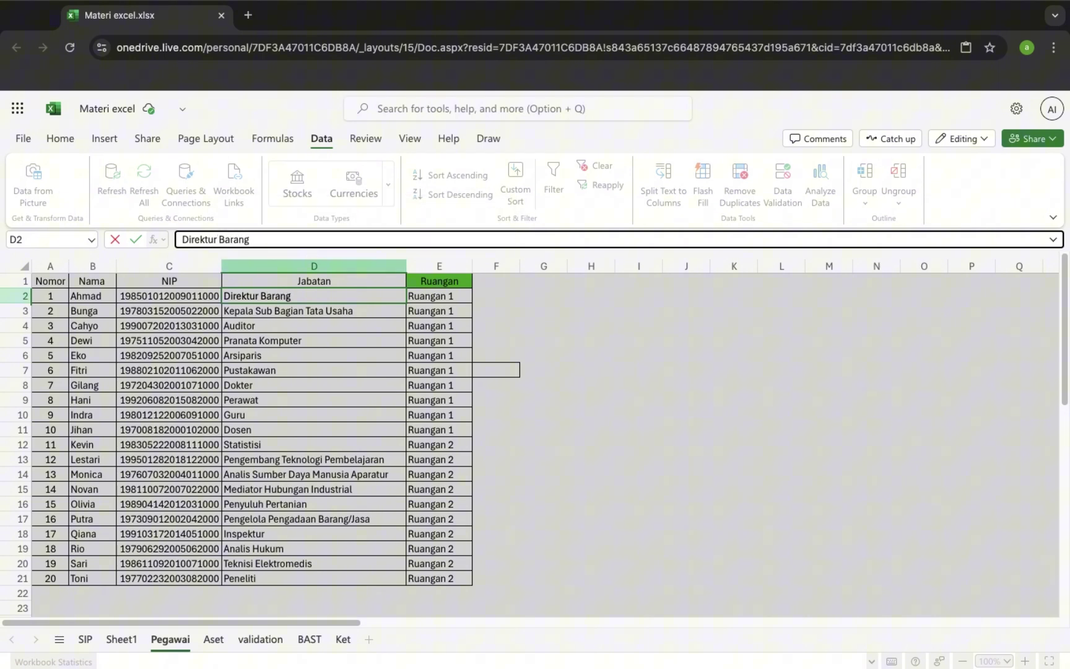
key("Return")
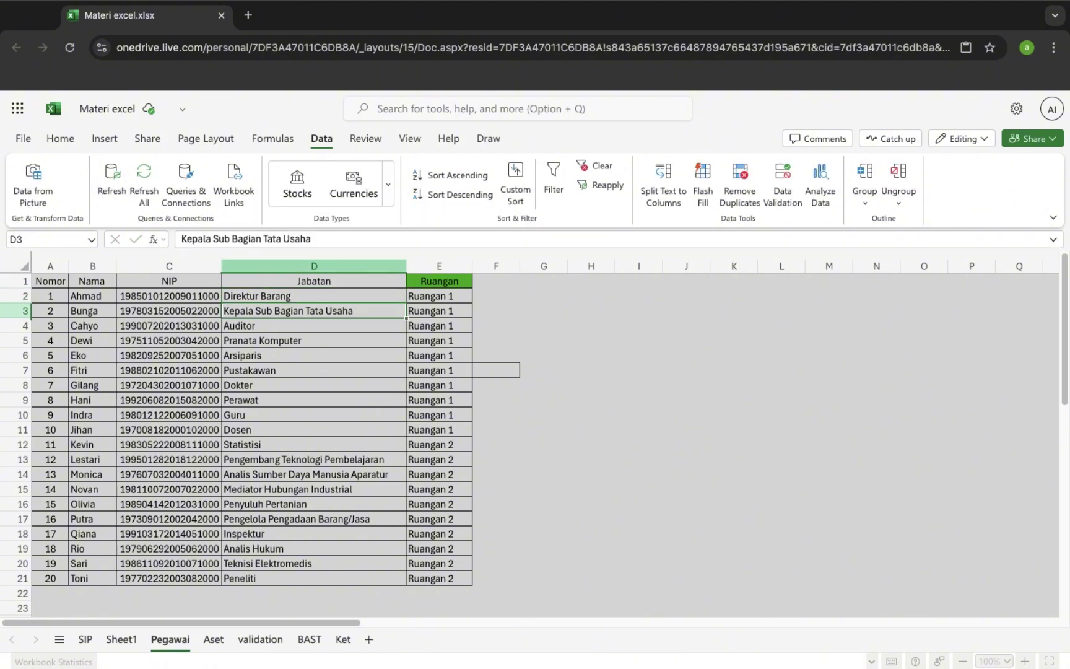
Return to the SIP sheet and check the second party's Jabatan, NIP and Nama cells in D20, D19 and D18.
left_click(213, 640)
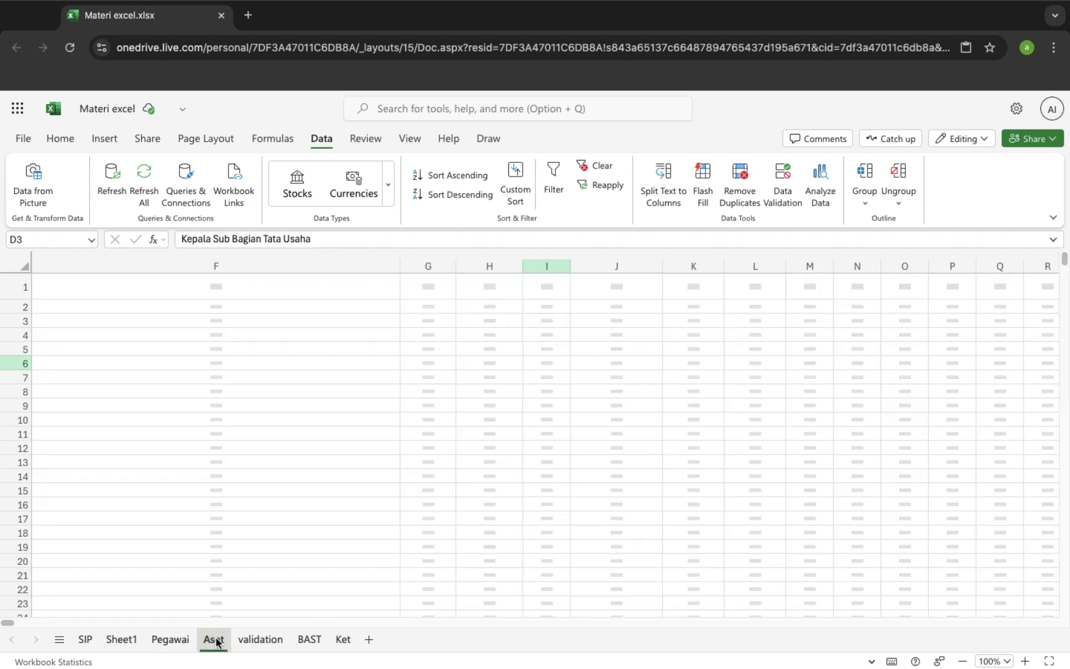
left_click(112, 643)
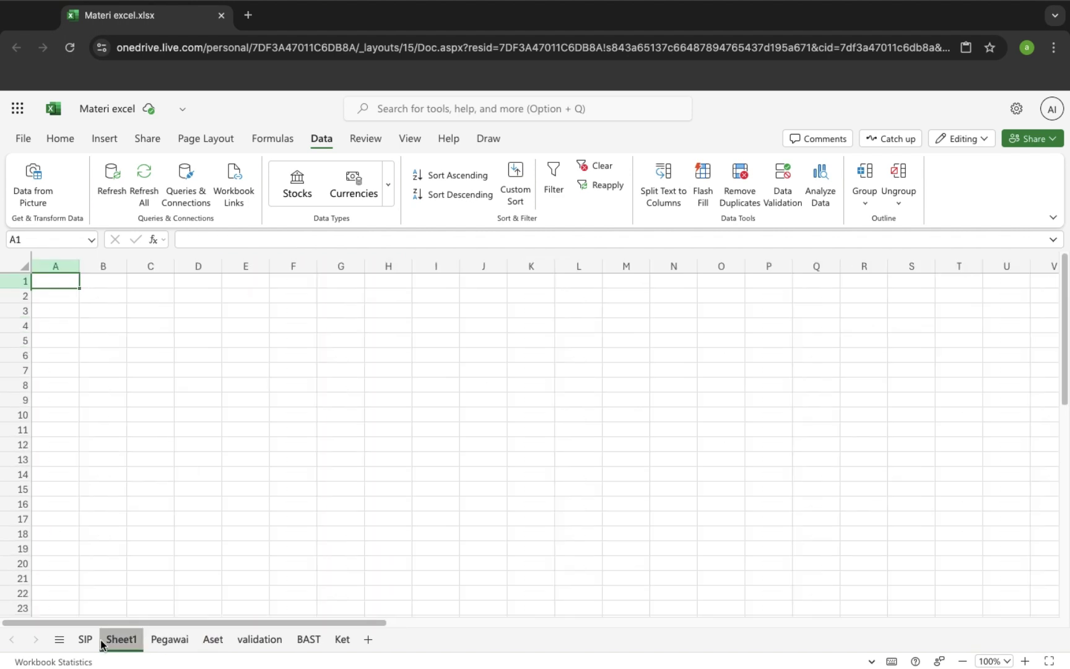
left_click(96, 643)
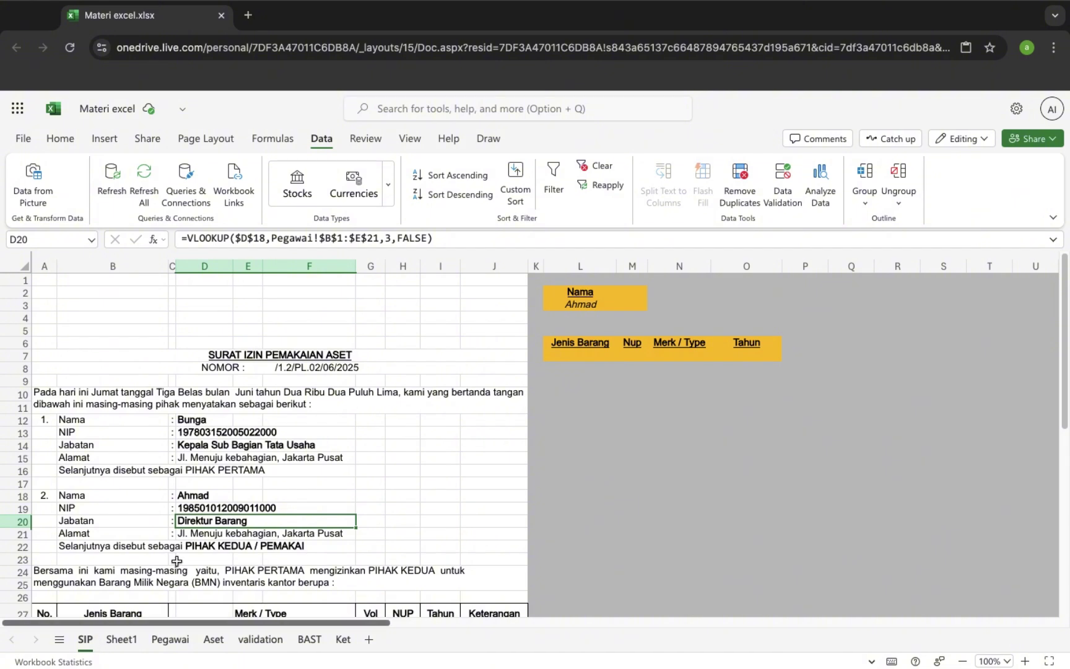
left_click(198, 509)
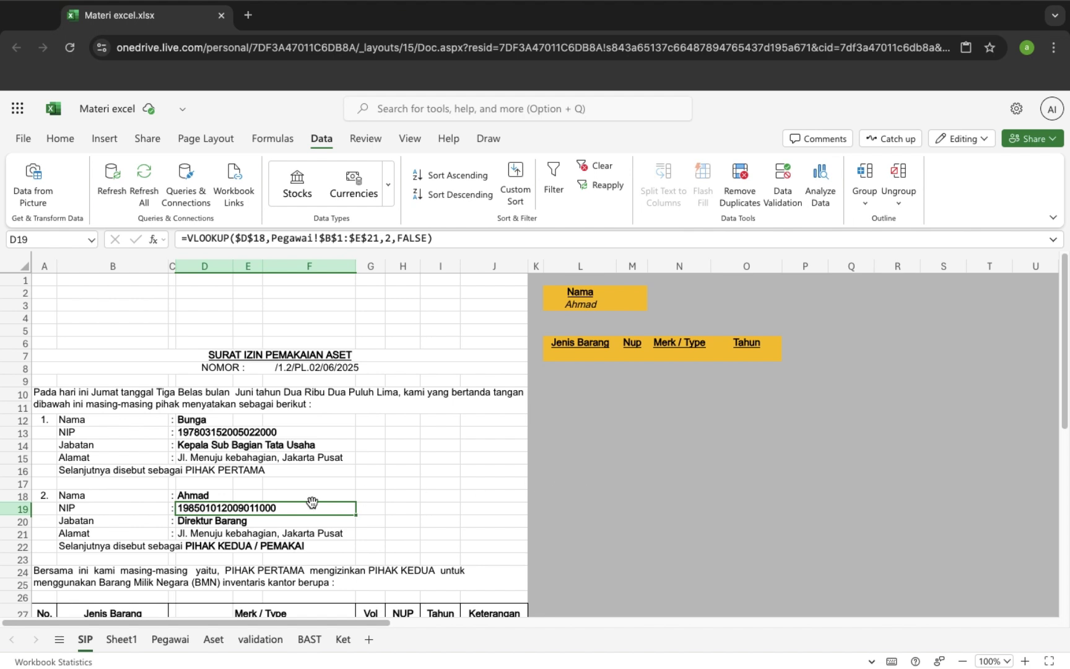
left_click(199, 496)
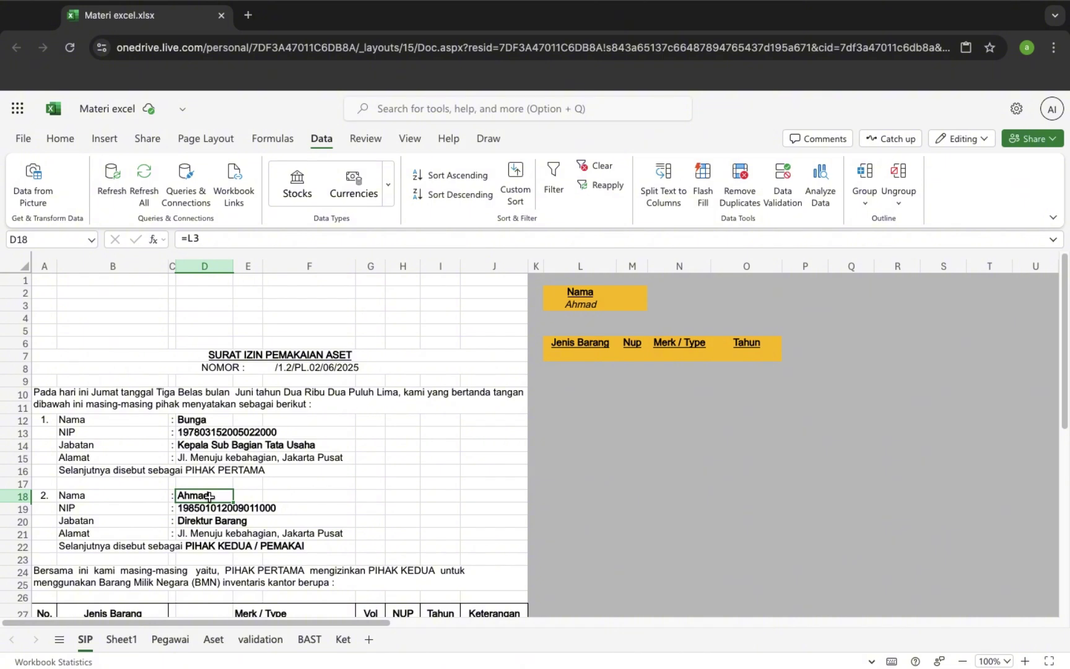
Try the reference formula =L3 in F18 beside the second party's Nama, and clear that cell again.
left_click(303, 499)
type("=")
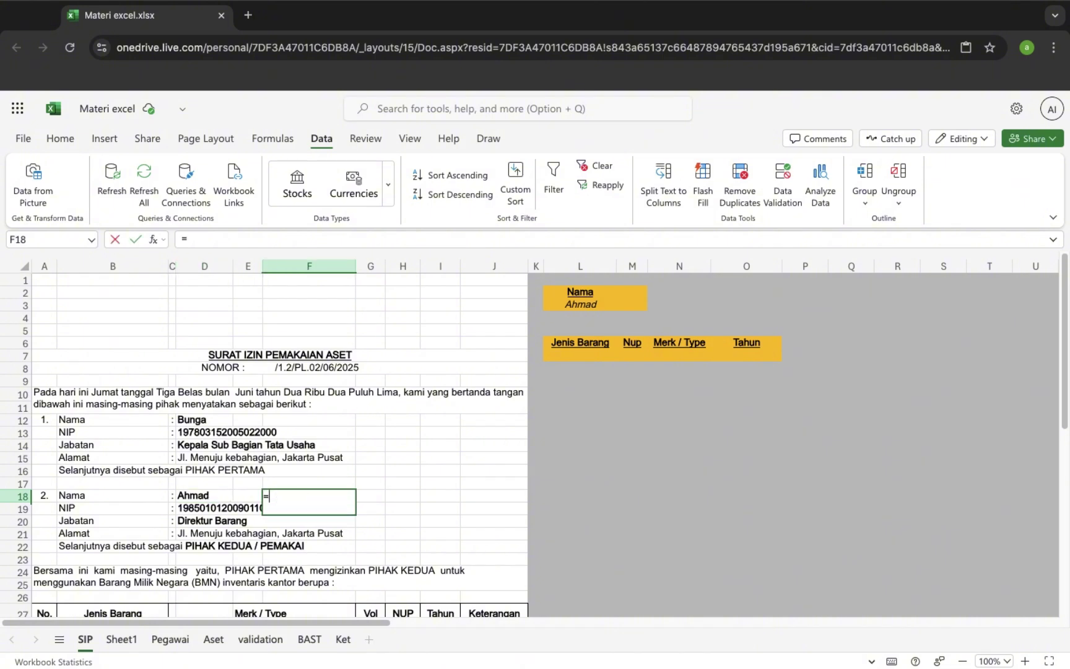
left_click(571, 306)
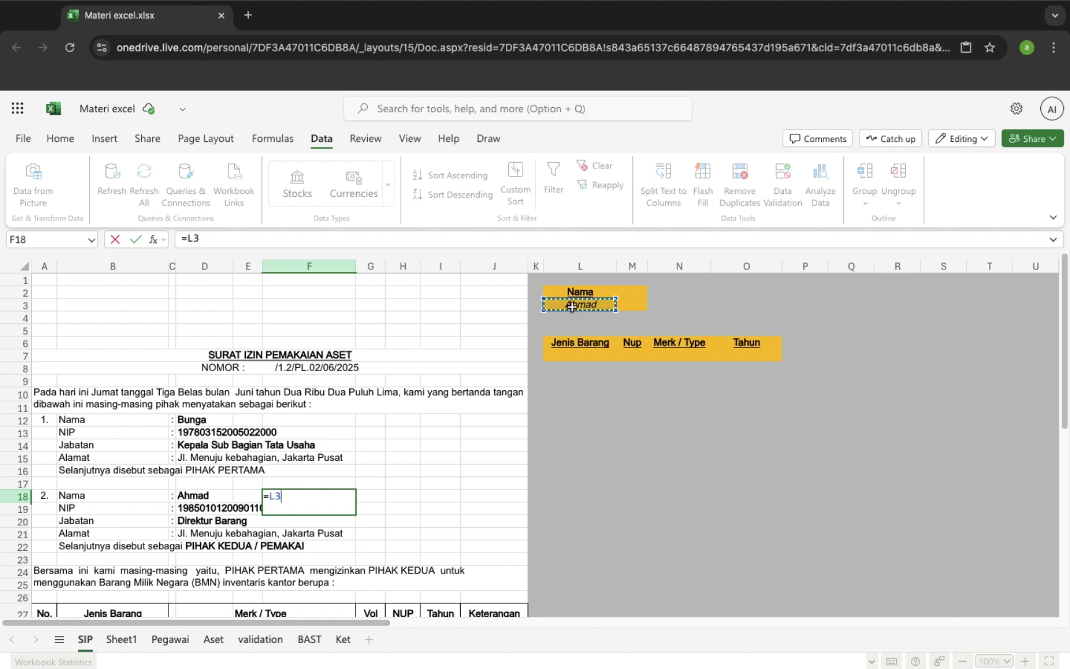
key("Return")
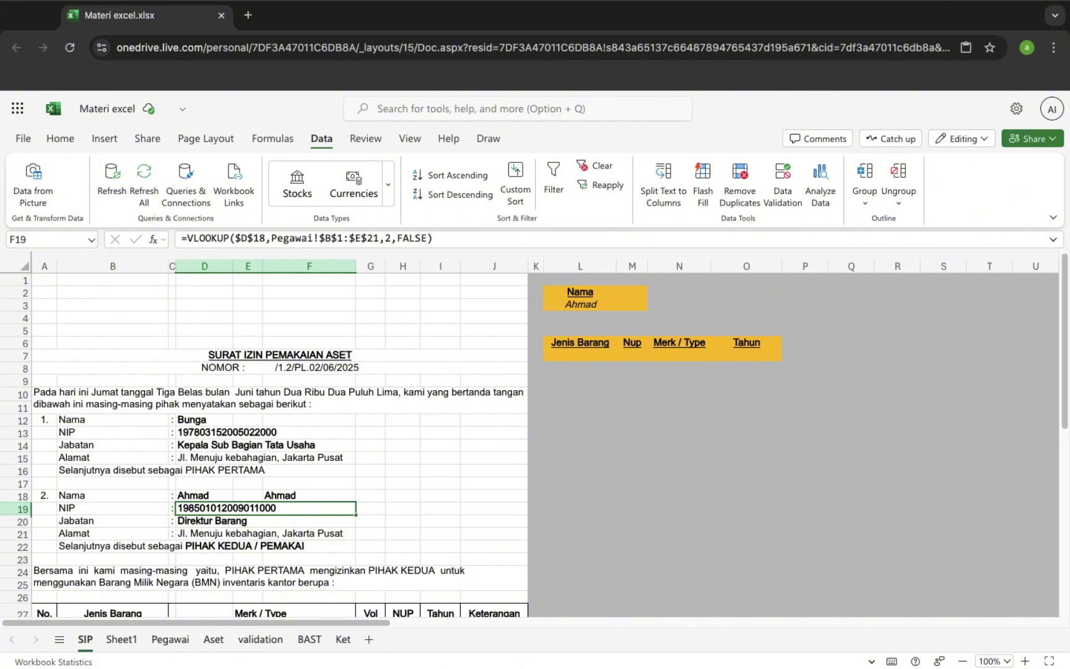
key("Up")
key("Delete")
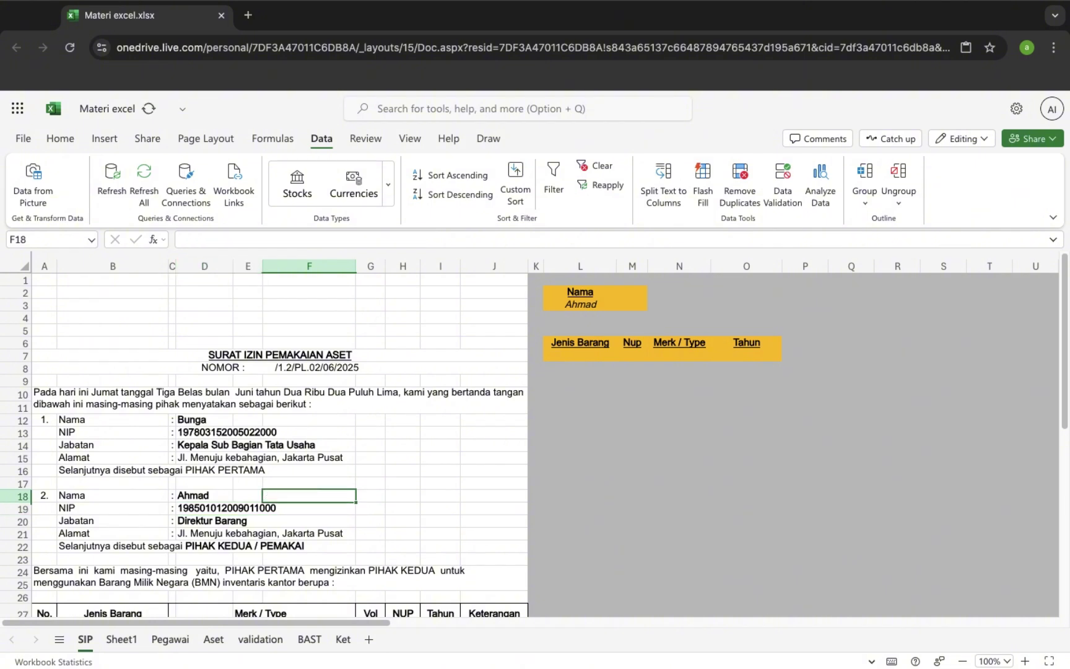
Enter the label "contoh" in cell L16 of the grey helper area.
key("Right")
key("Right")
key("Right")
key("Right")
key("Right")
key("Right")
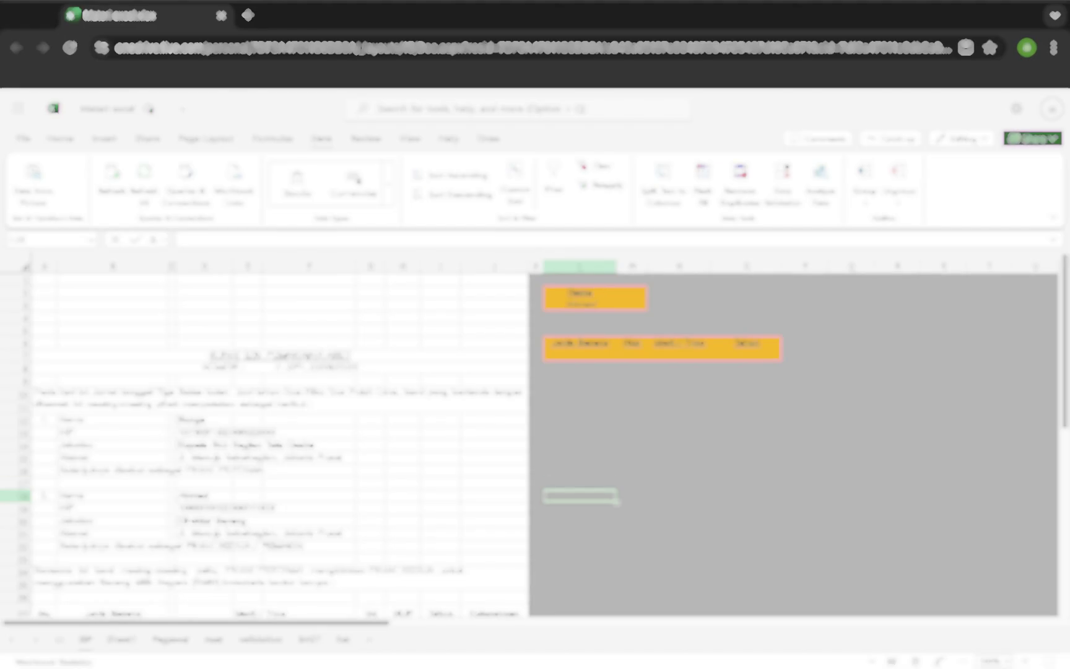
key("Up")
key("Up")
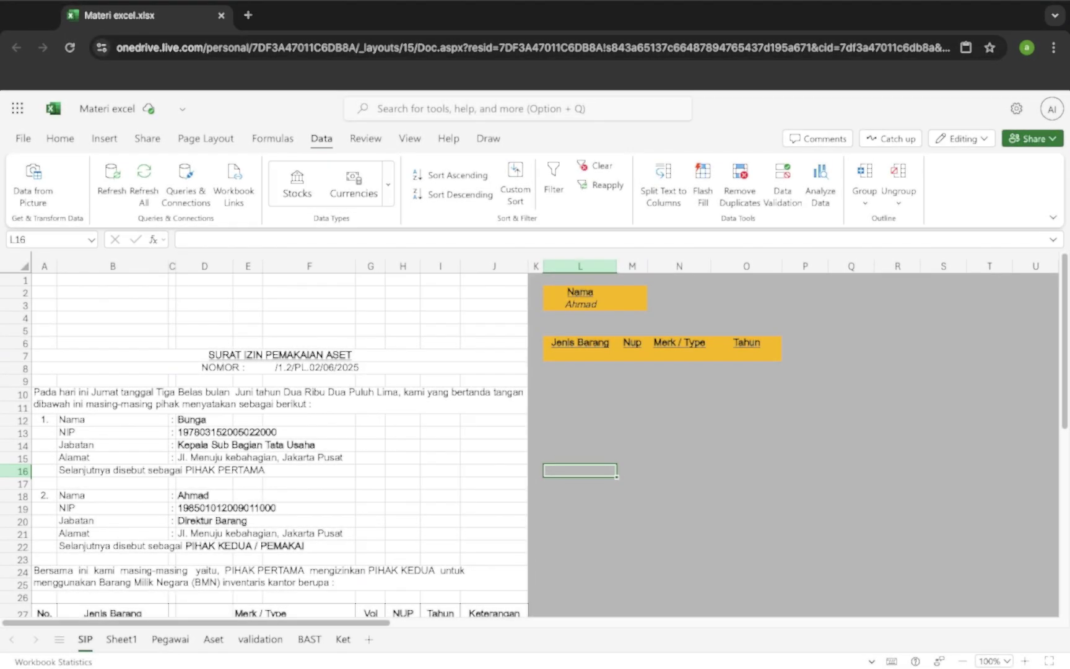
type("contoh")
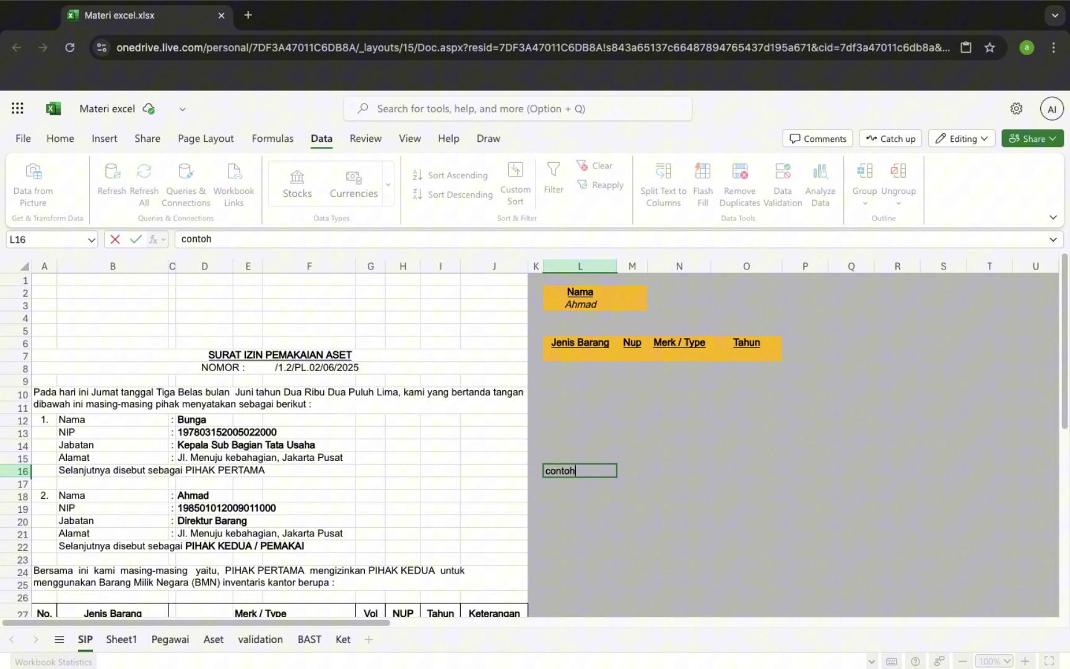
key("Return")
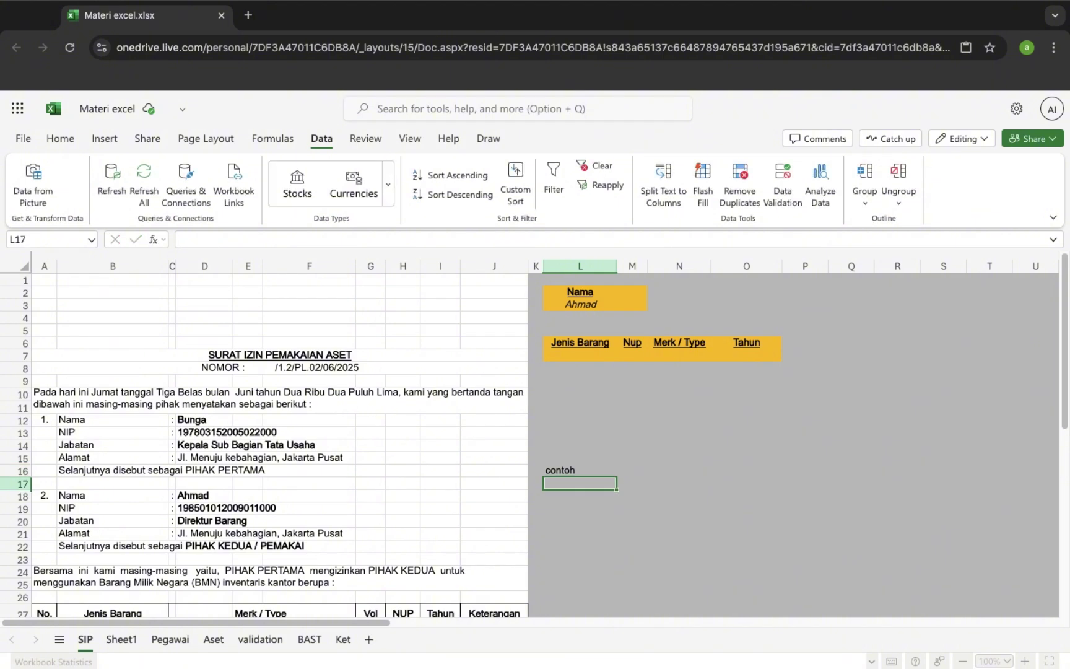
Enter the reference formula =L3 in L18, two rows below the "contoh" label.
key("Down")
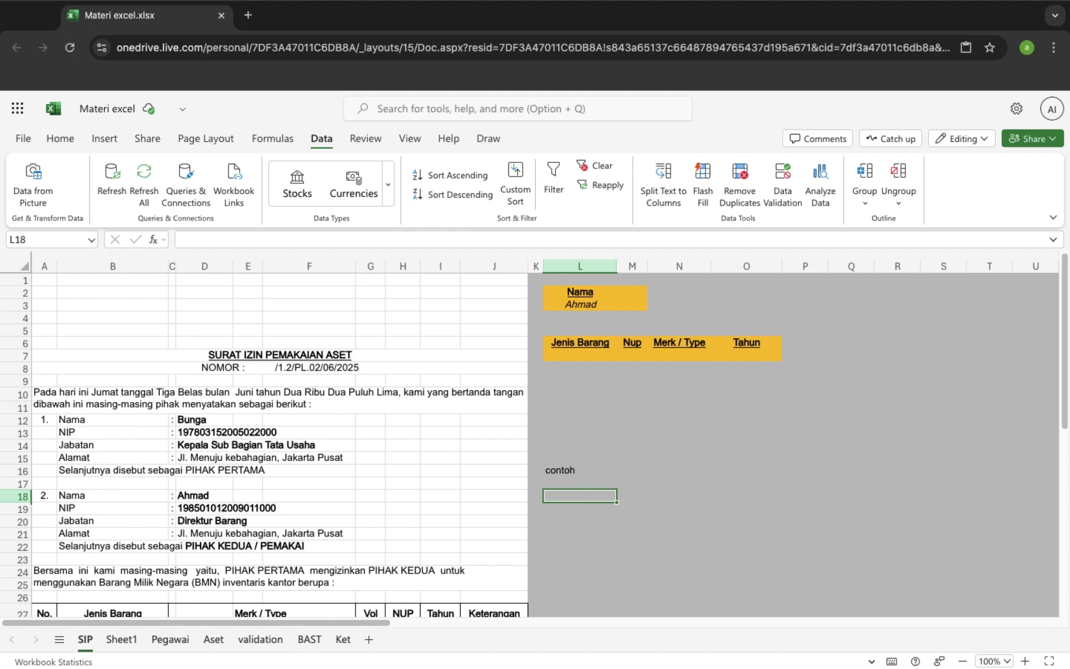
type("=")
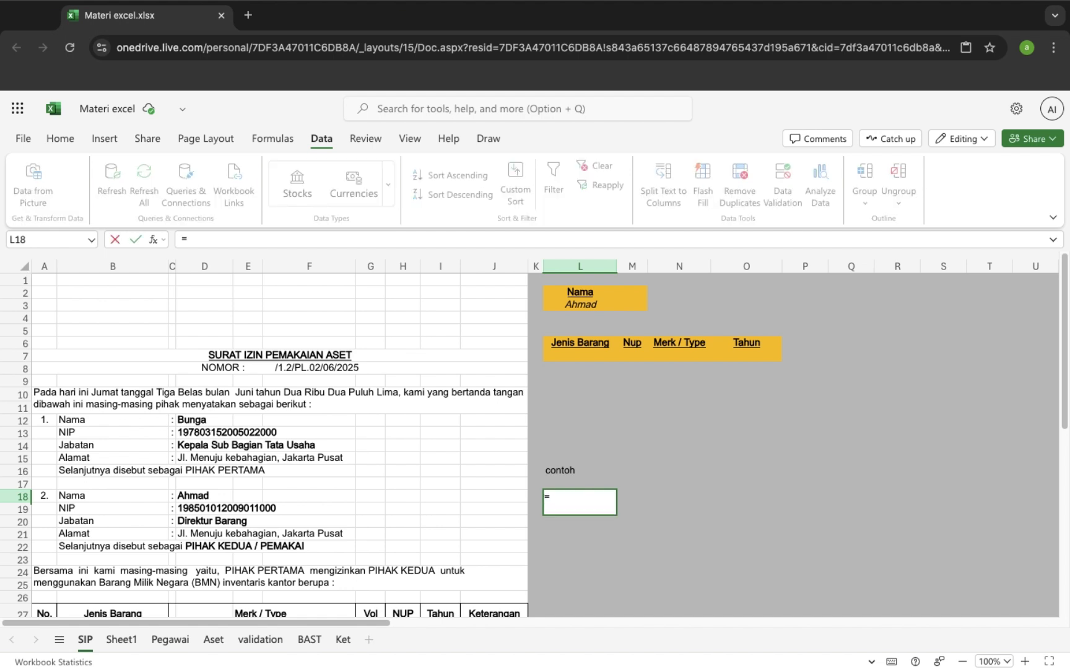
key("Up")
key("Up")
key("Up")
key("Up")
key("Up")
key("Up")
key("Up")
key("Up")
key("Up")
key("Up")
key("Up")
key("Up")
key("Up")
key("Up")
key("Up")
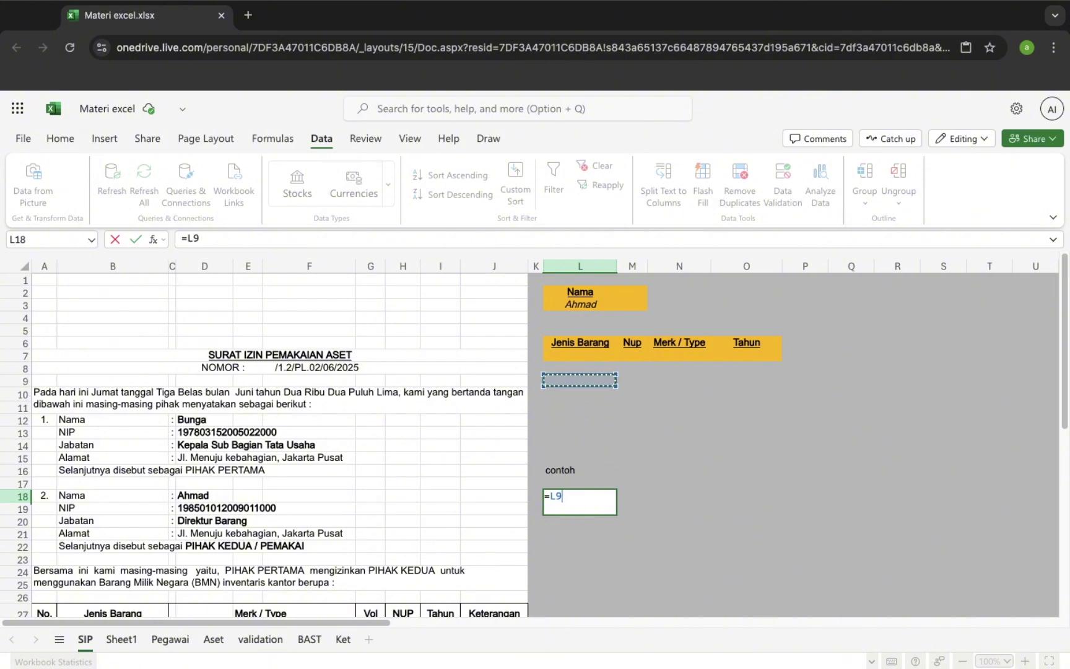
key("Return")
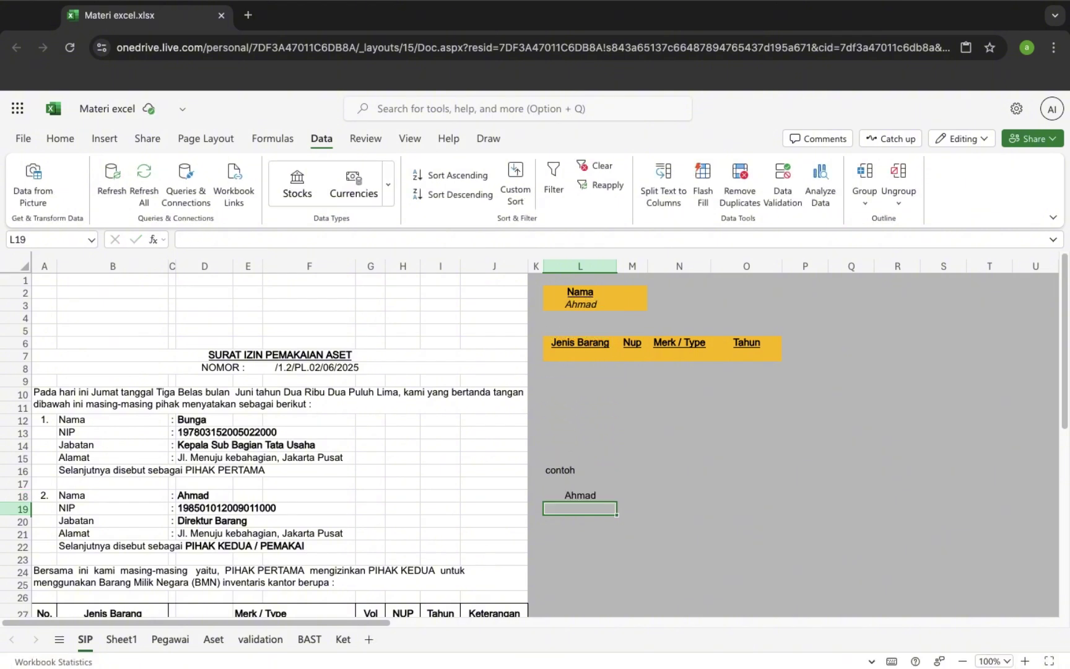
Left-align the contents of the example cells L18 to L20.
key("Up")
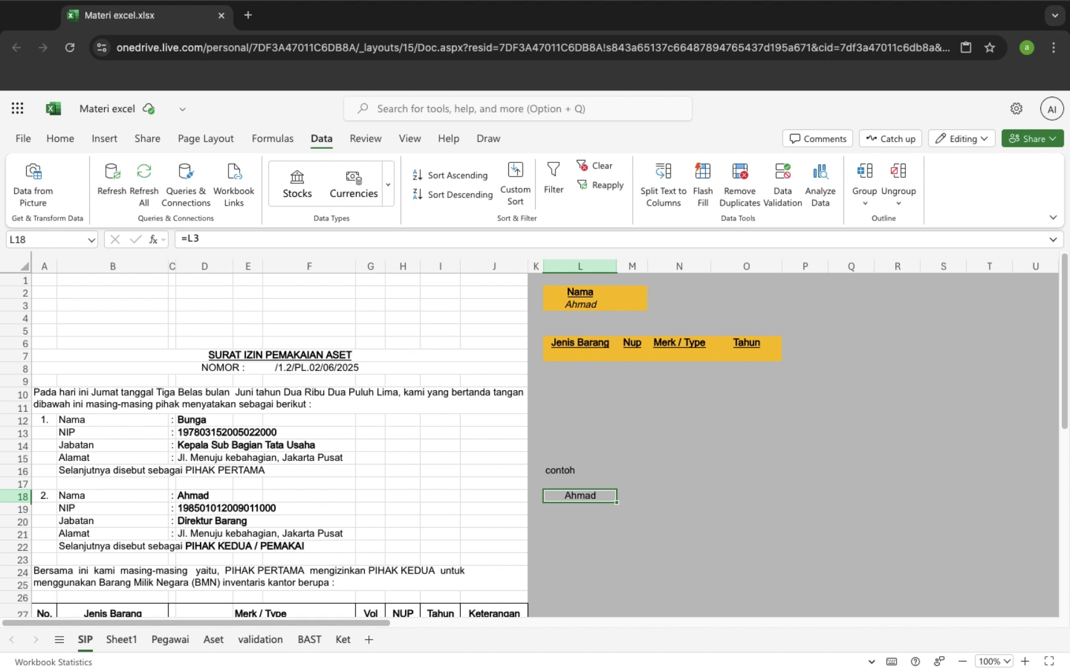
key("shift+Down")
key("shift+Down")
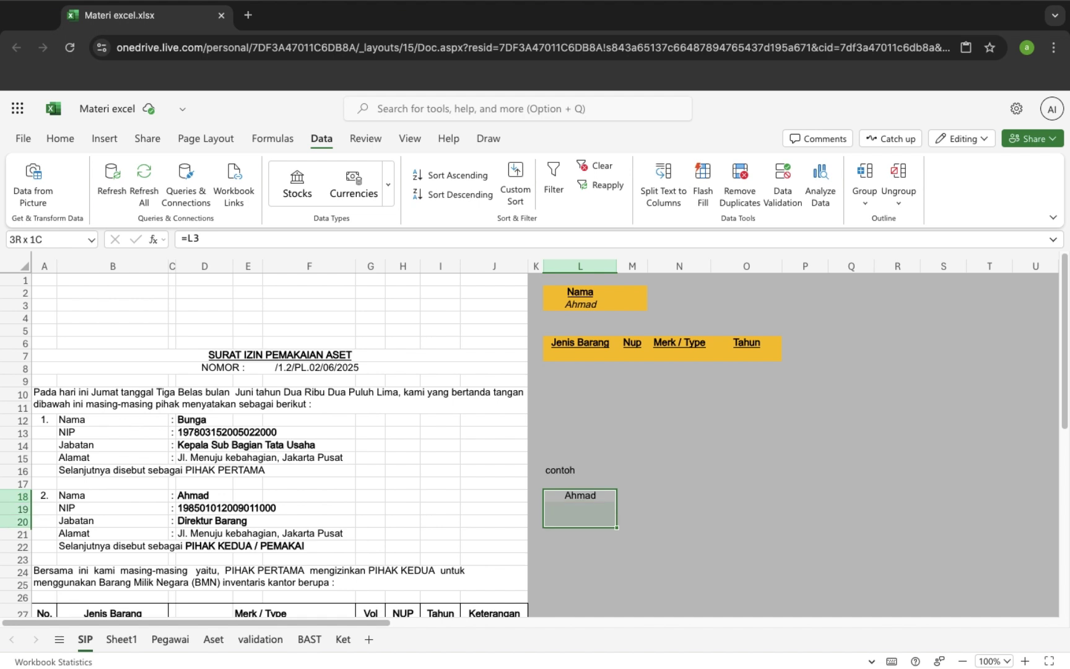
left_click(49, 141)
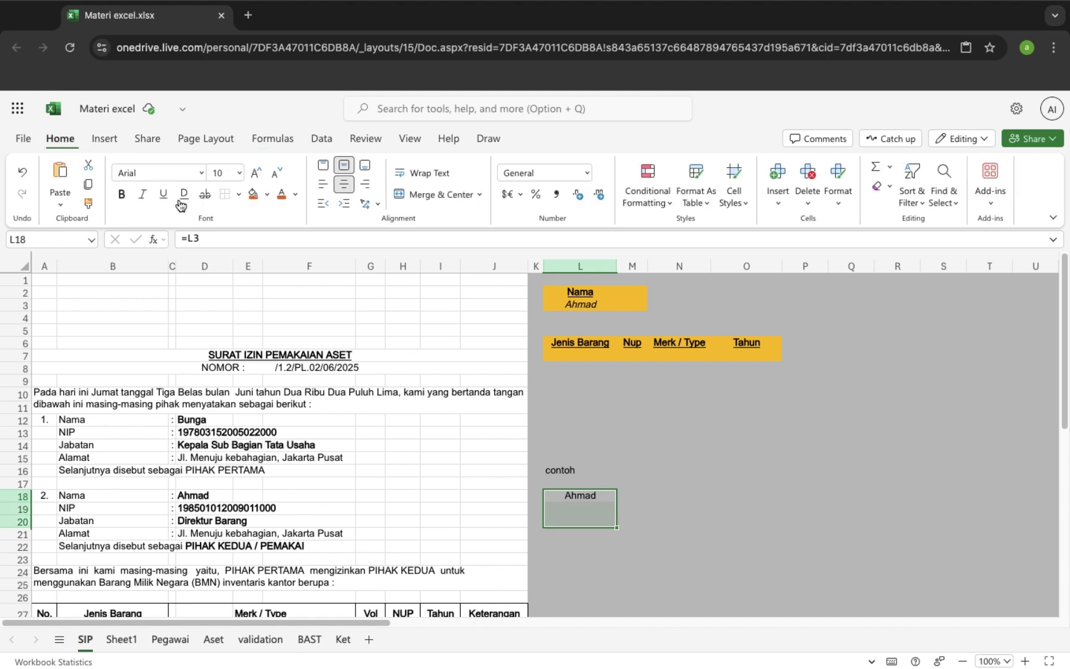
left_click(323, 184)
left_click(569, 508)
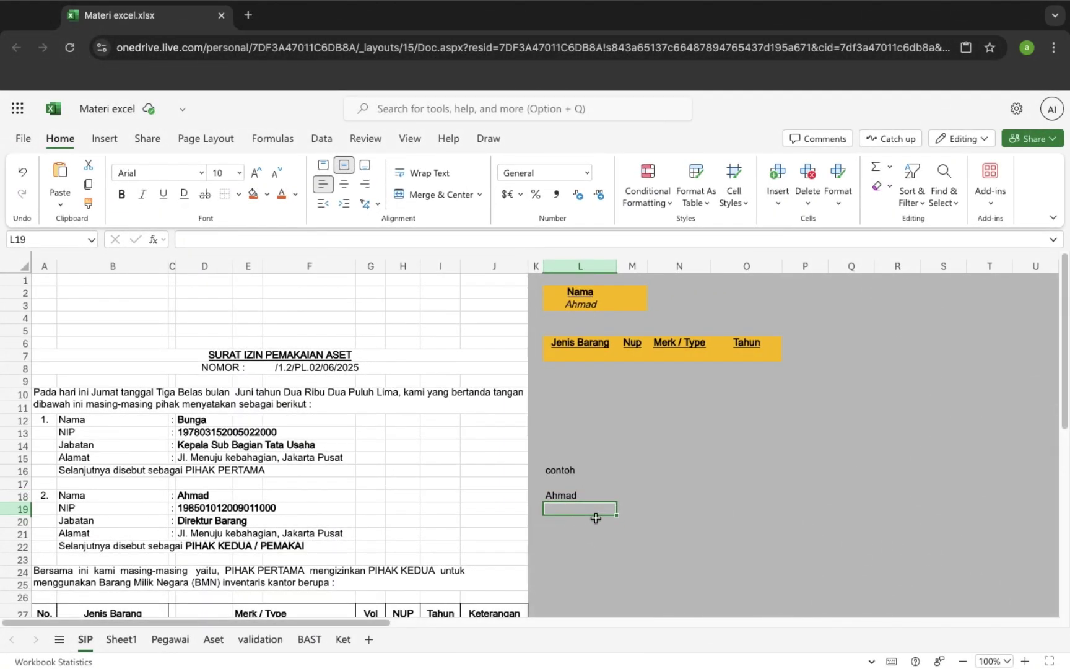
Start a VLOOKUP formula in L19 with the second party's Nama cell D18 as the lookup value.
type("=")
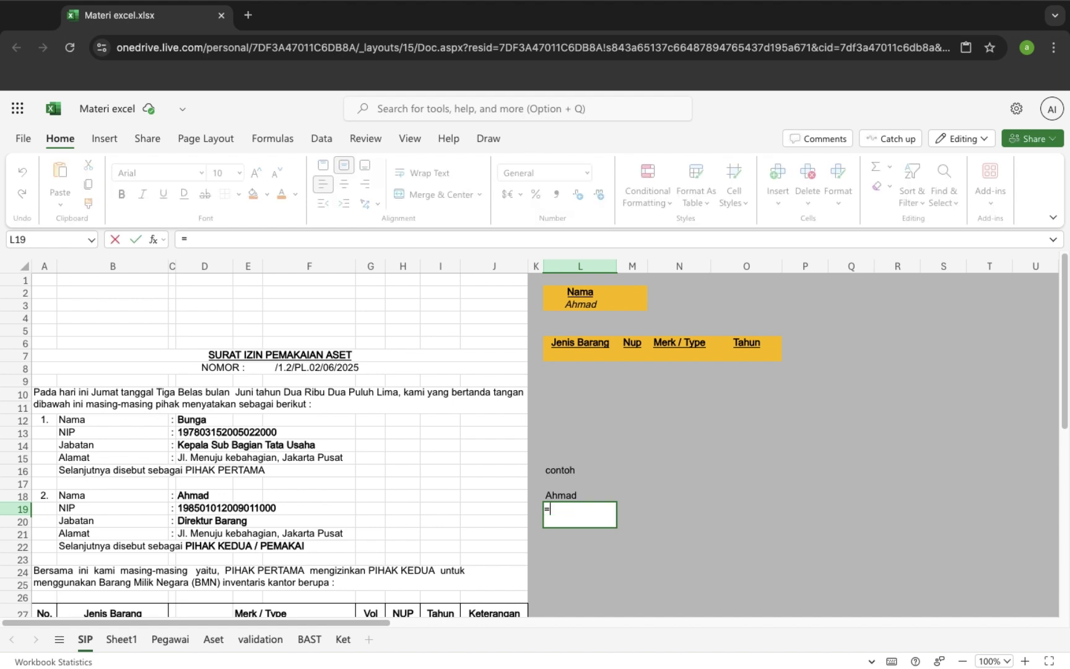
type("vloo")
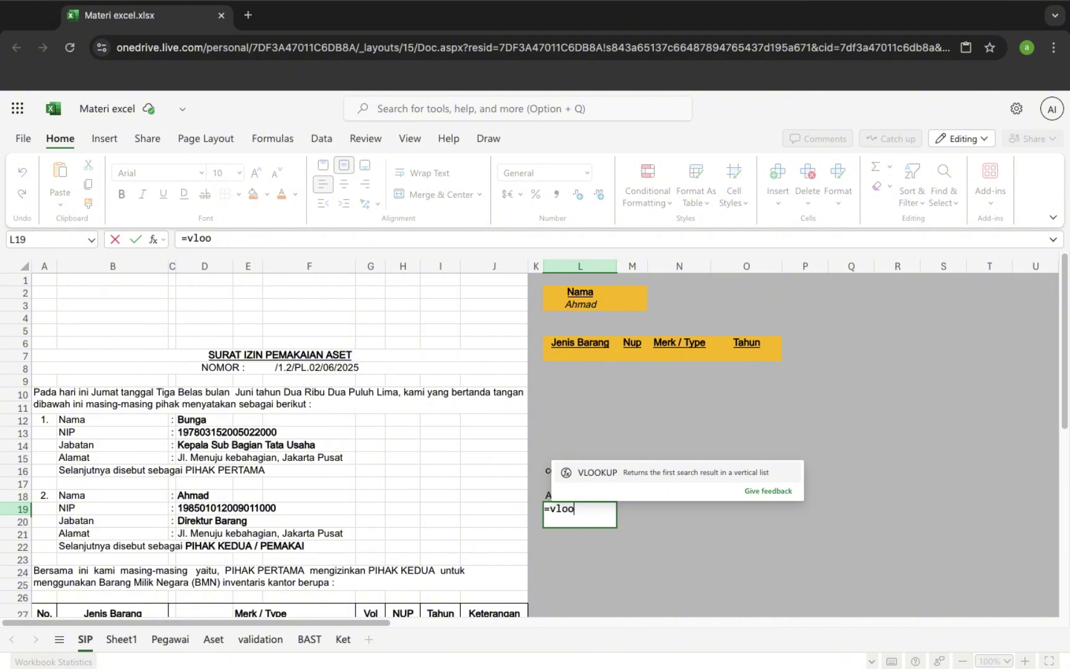
key("Tab")
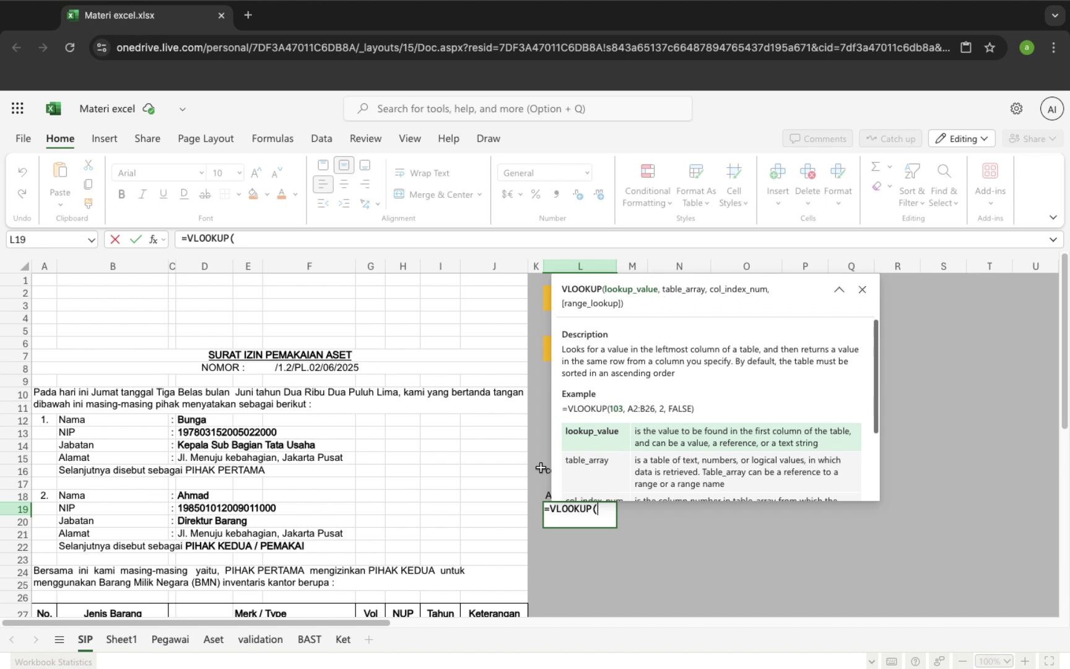
left_click(193, 498)
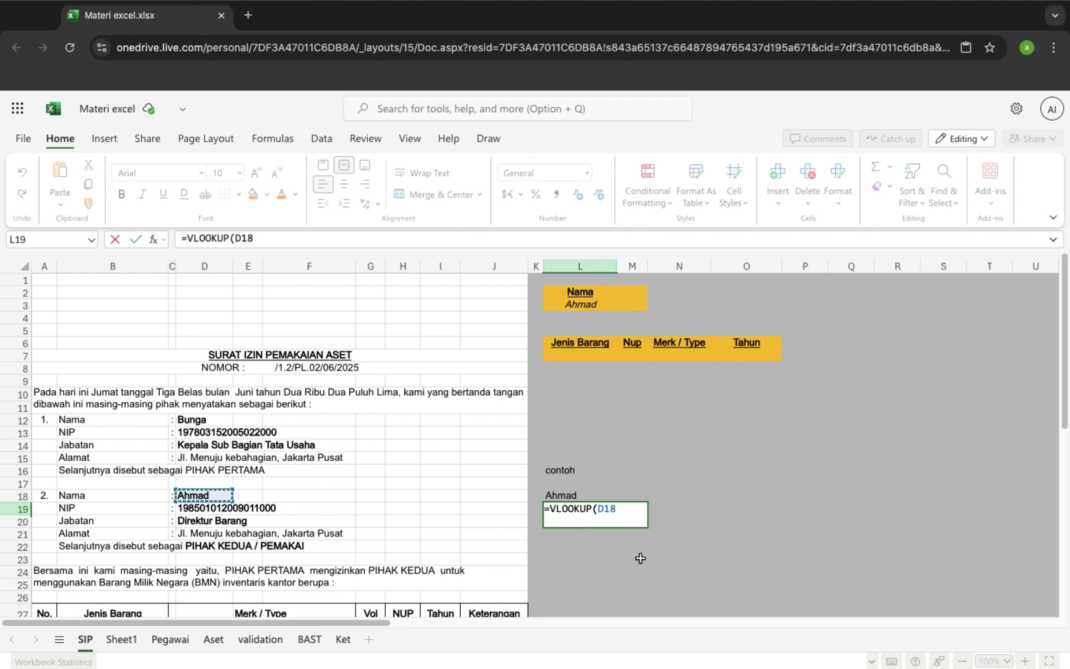
type(";")
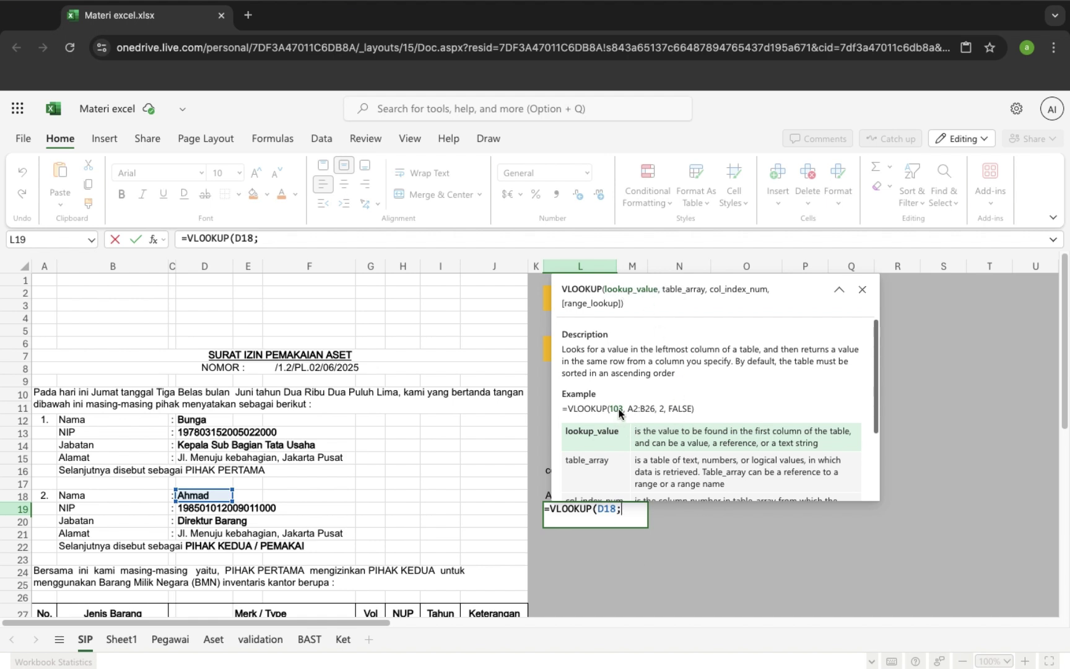
key("BackSpace")
type(",")
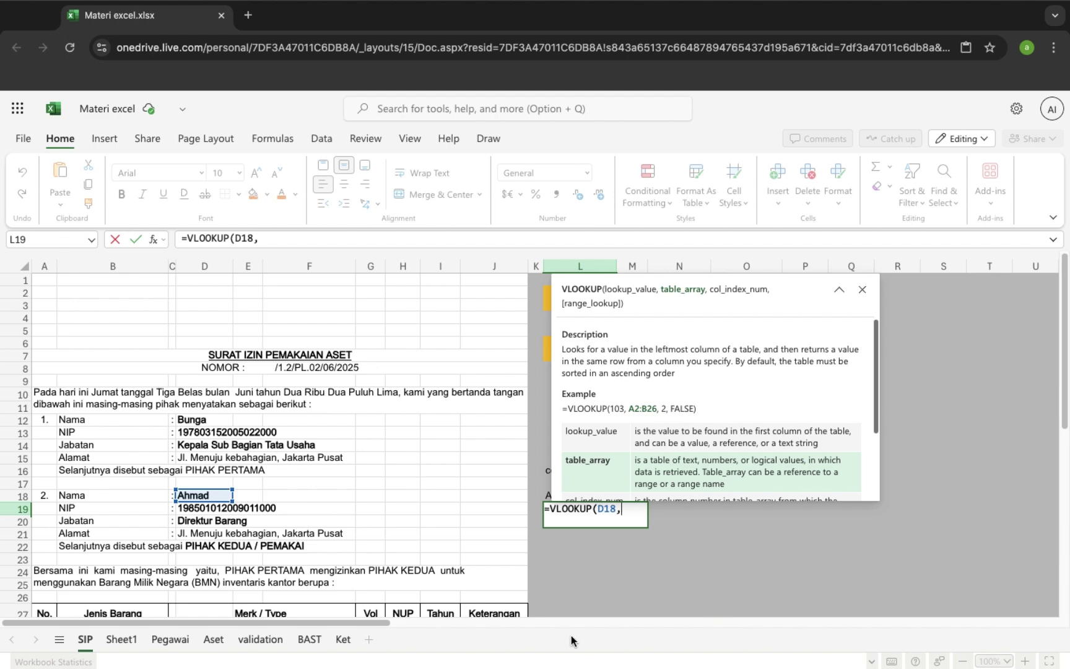
Set the VLOOKUP's table array to B2:E21 on the Pegawai sheet.
left_click(184, 644)
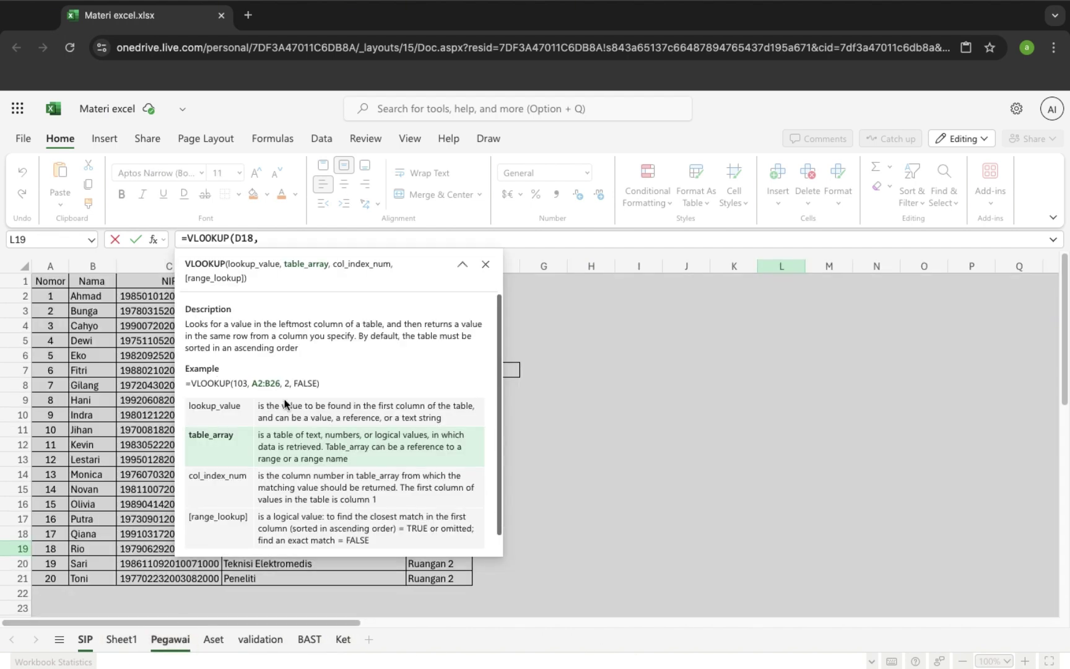
left_click(90, 297)
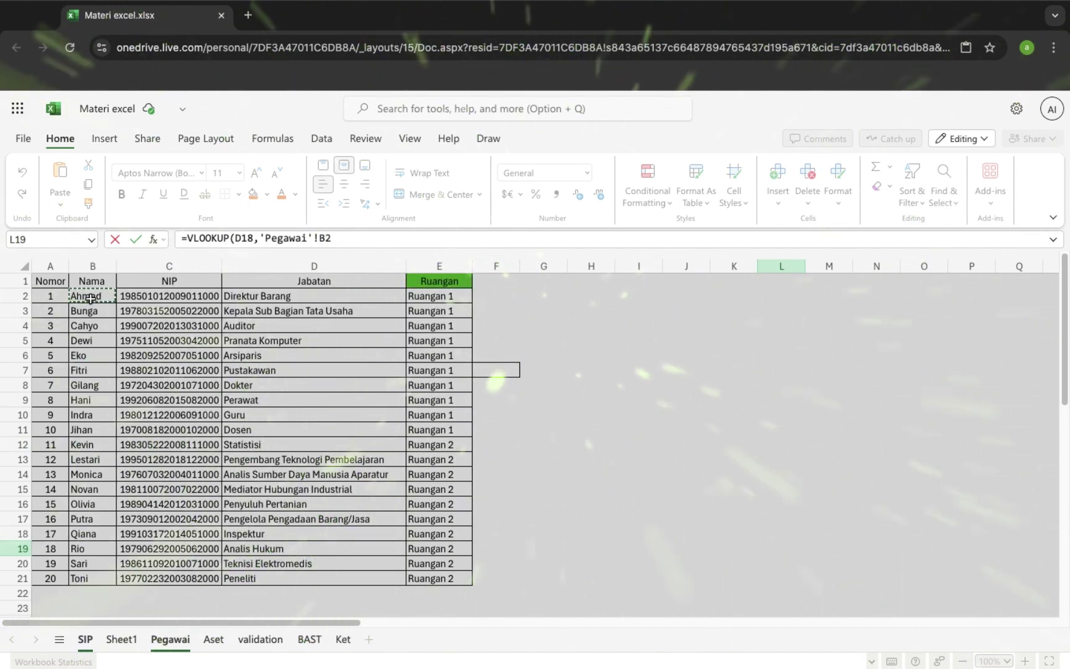
left_click_drag(90, 298, 439, 578)
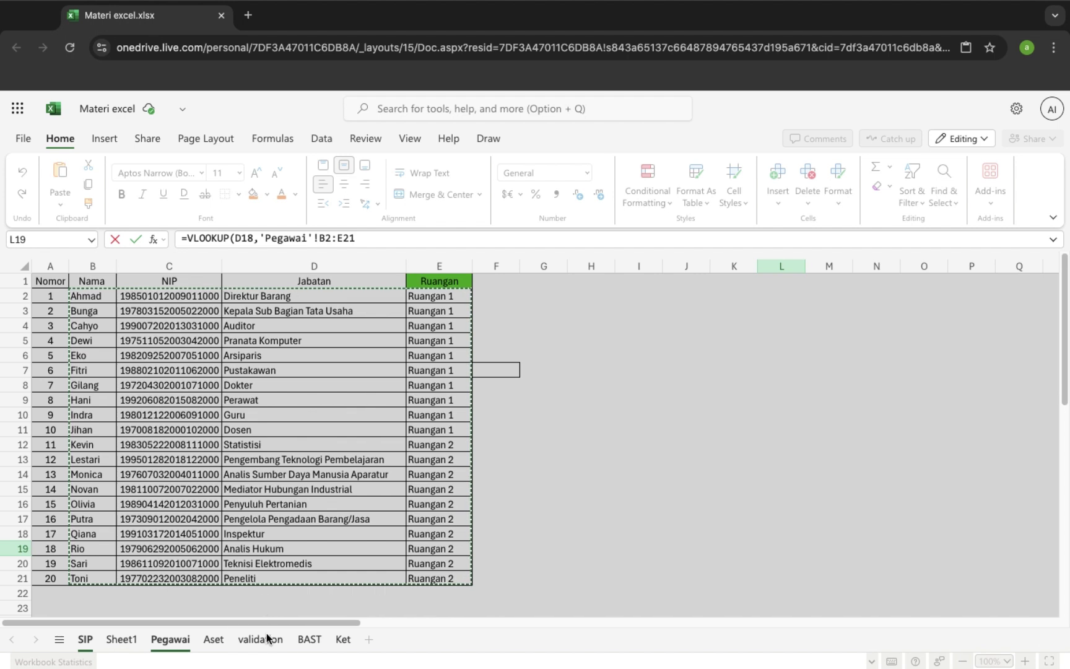
left_click(363, 239)
type(",")
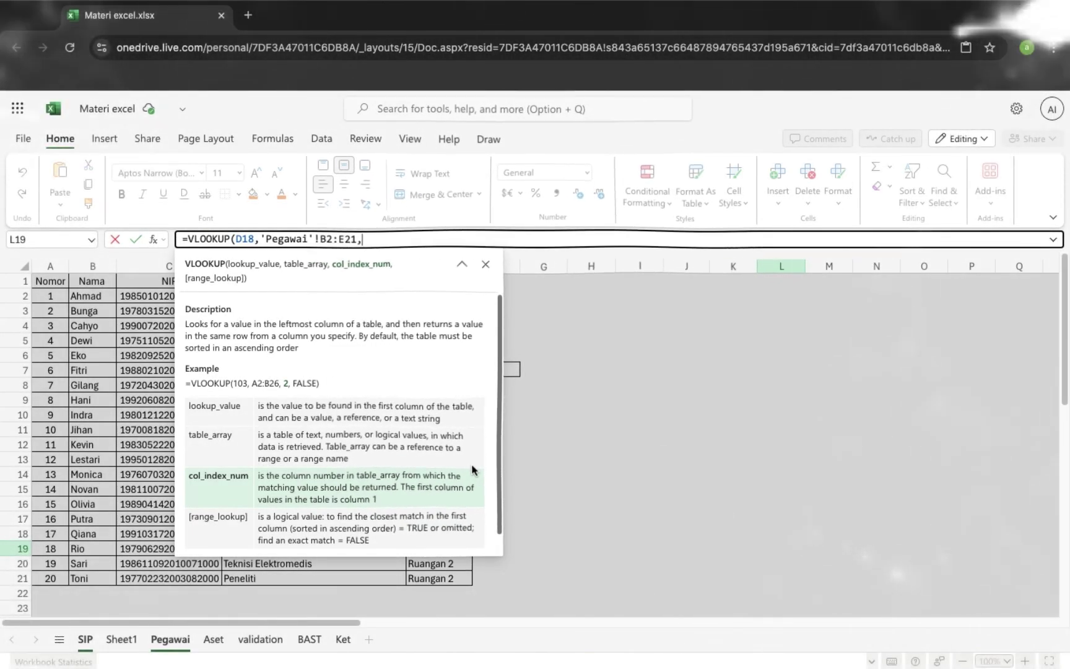
Finish the VLOOKUP in L19 with column index 2 and FALSE for an exact match.
type("2")
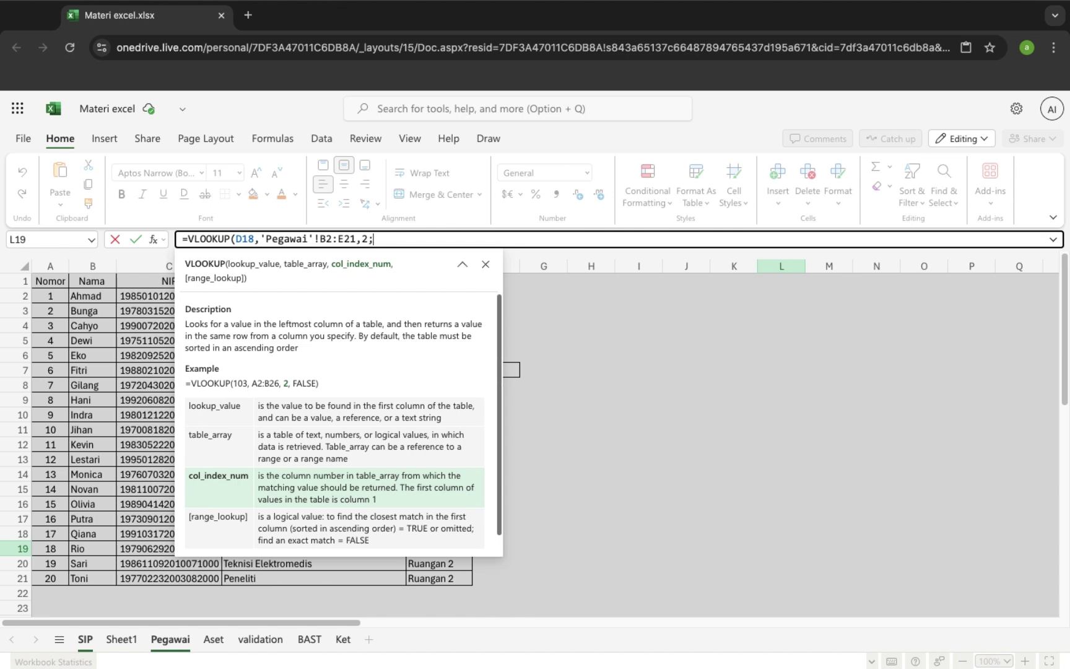
type(",")
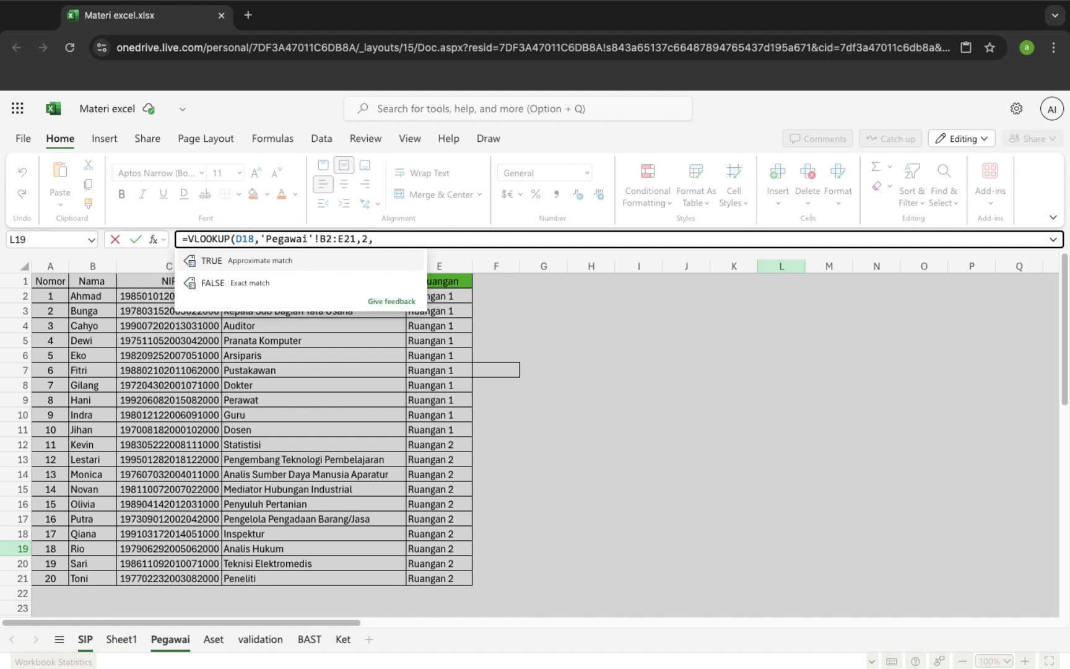
type("fal")
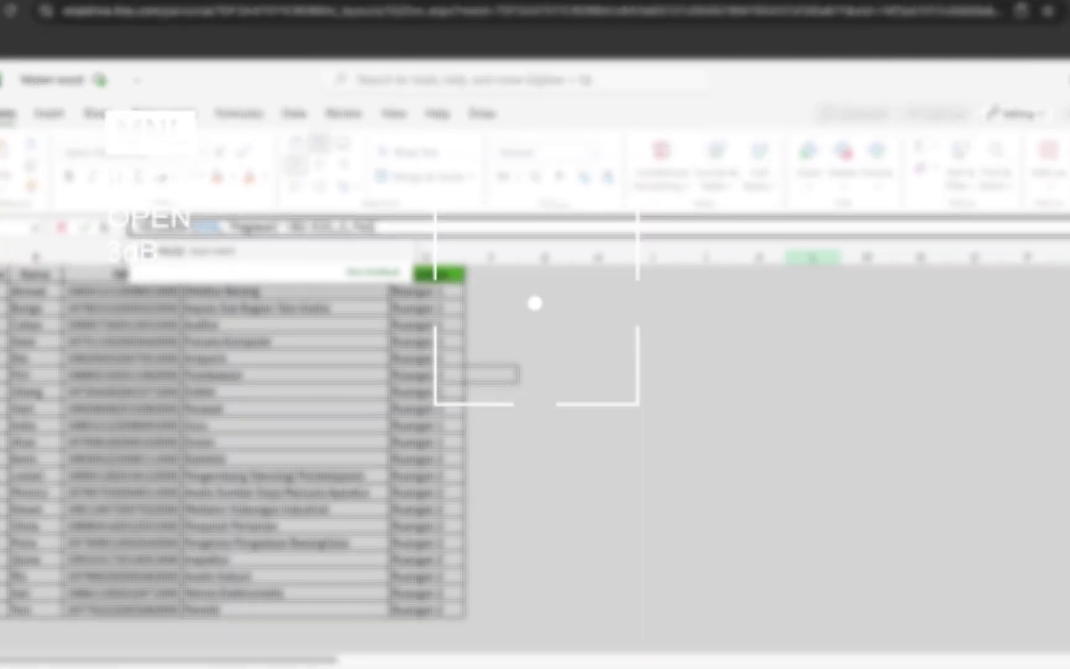
key("Tab")
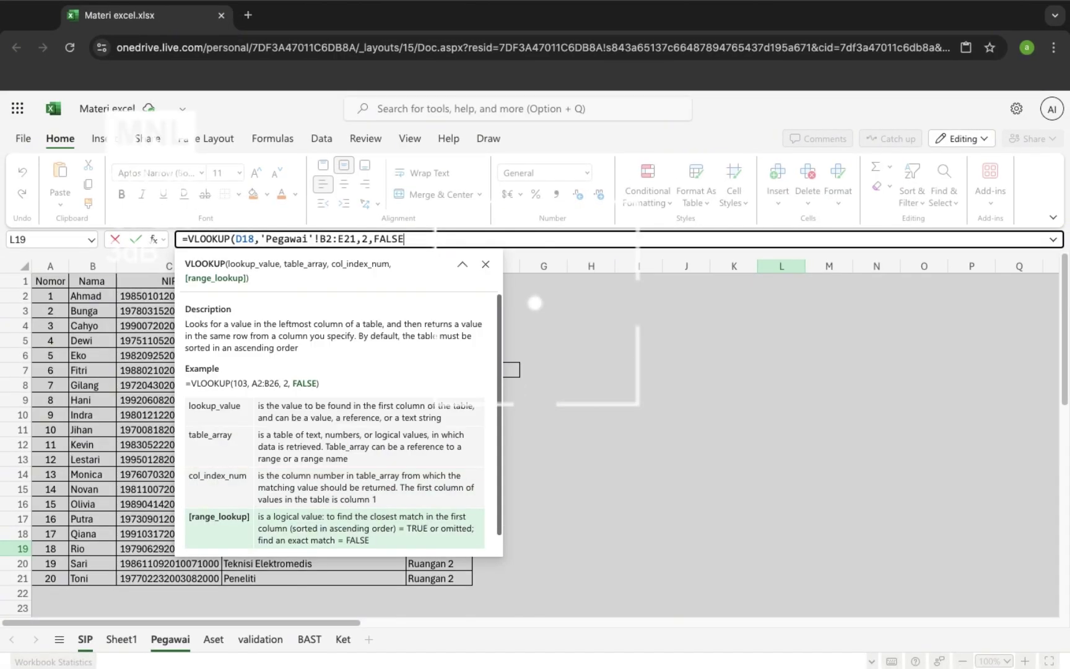
type(")")
key("Return")
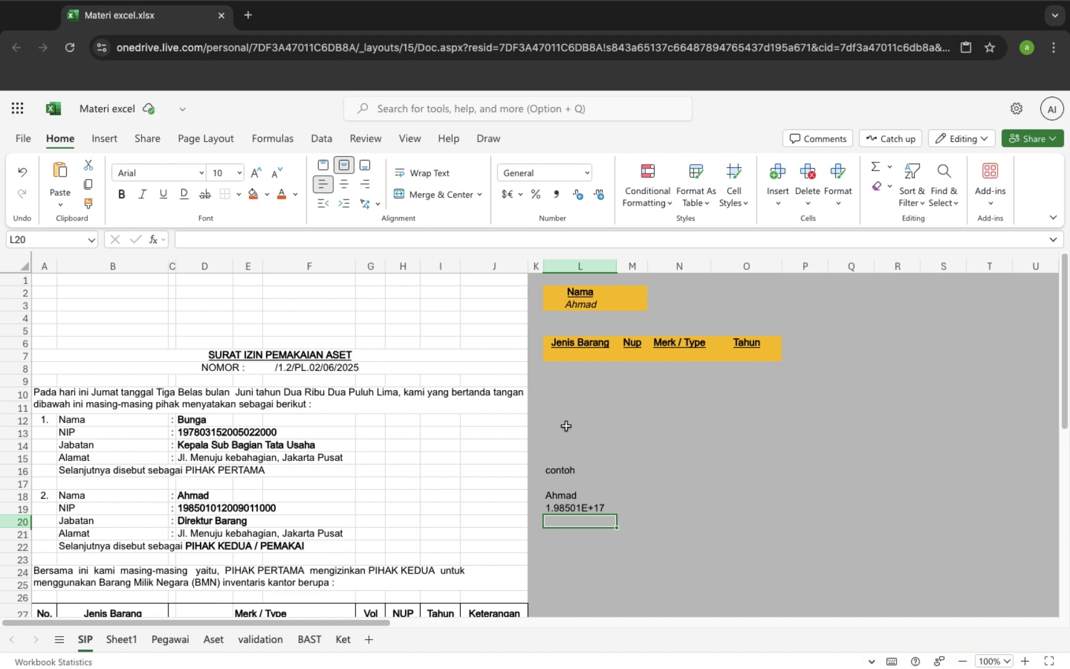
Widen column L and apply the Number format to the lookup result in L19.
left_click_drag(620, 266, 691, 304)
left_click(579, 508)
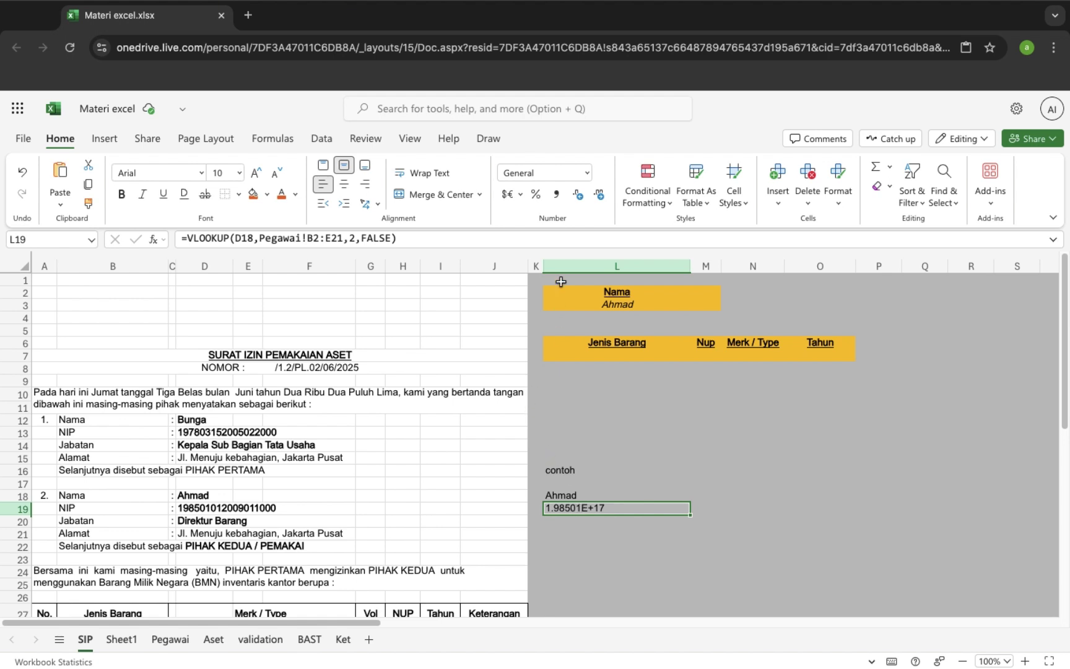
left_click(589, 173)
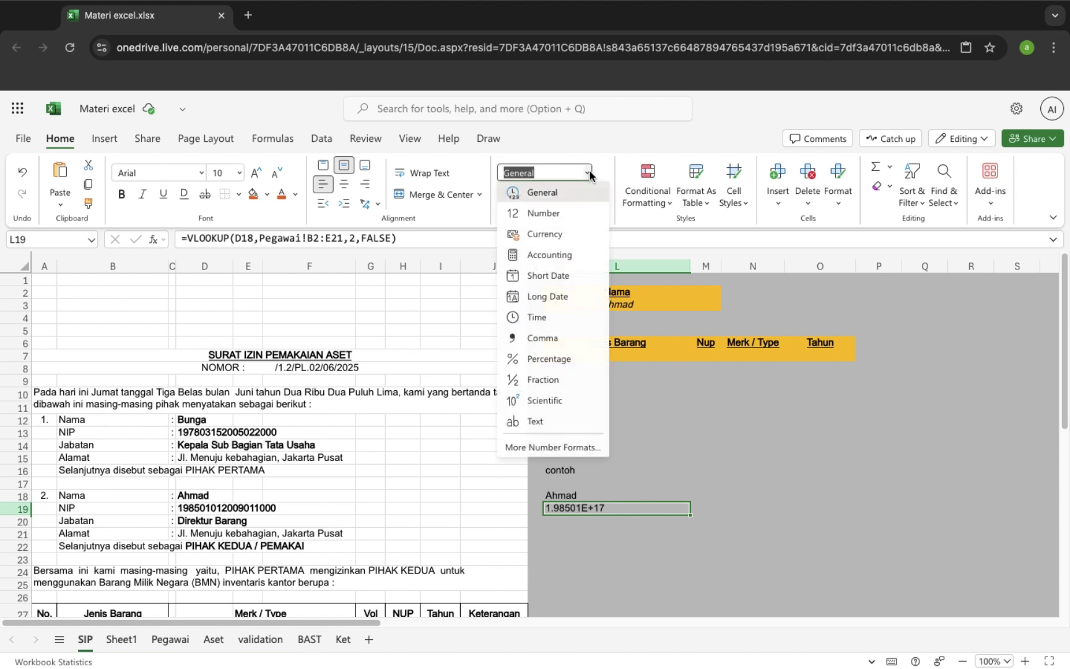
left_click(560, 211)
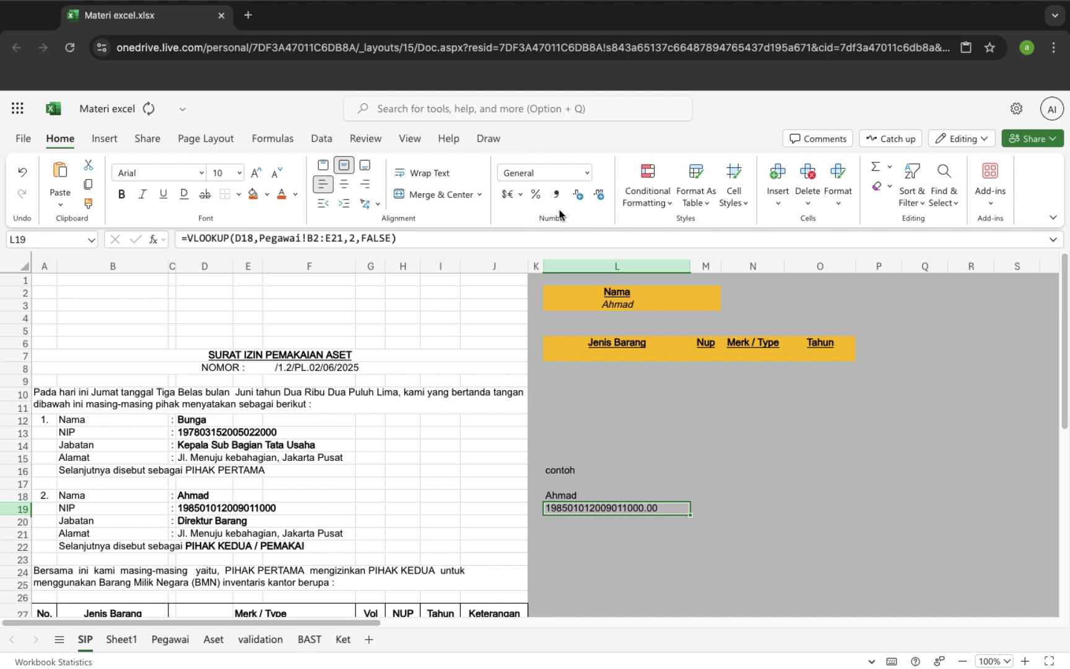
Fill the example cells L18 to L20 with dark orange.
left_click(664, 493)
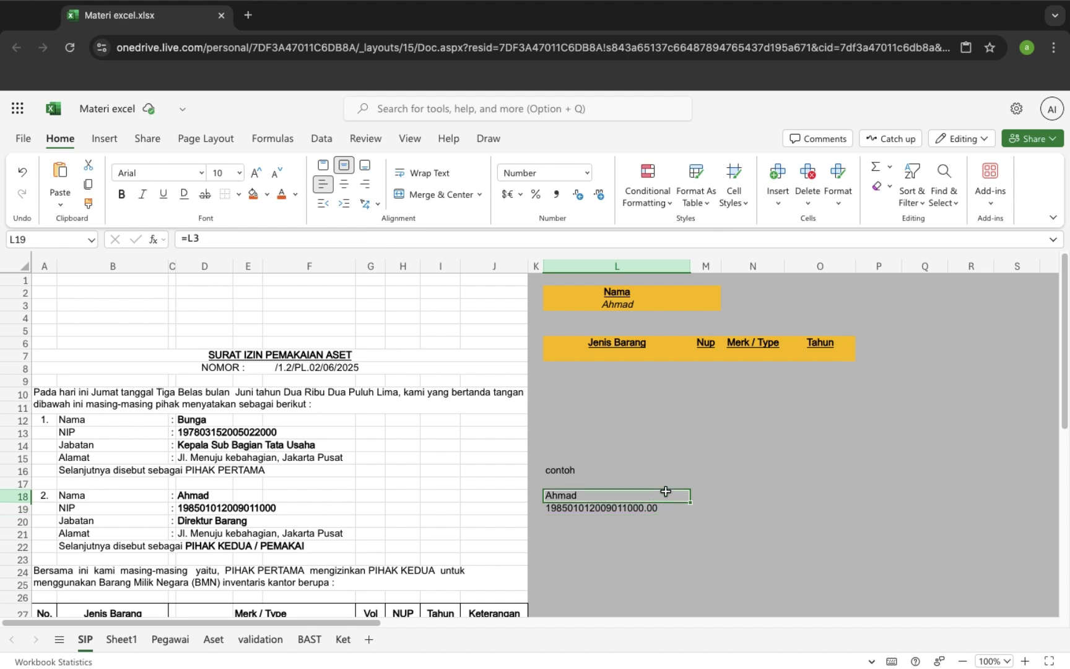
left_click(577, 508)
left_click(569, 495)
left_click_drag(568, 496, 568, 518)
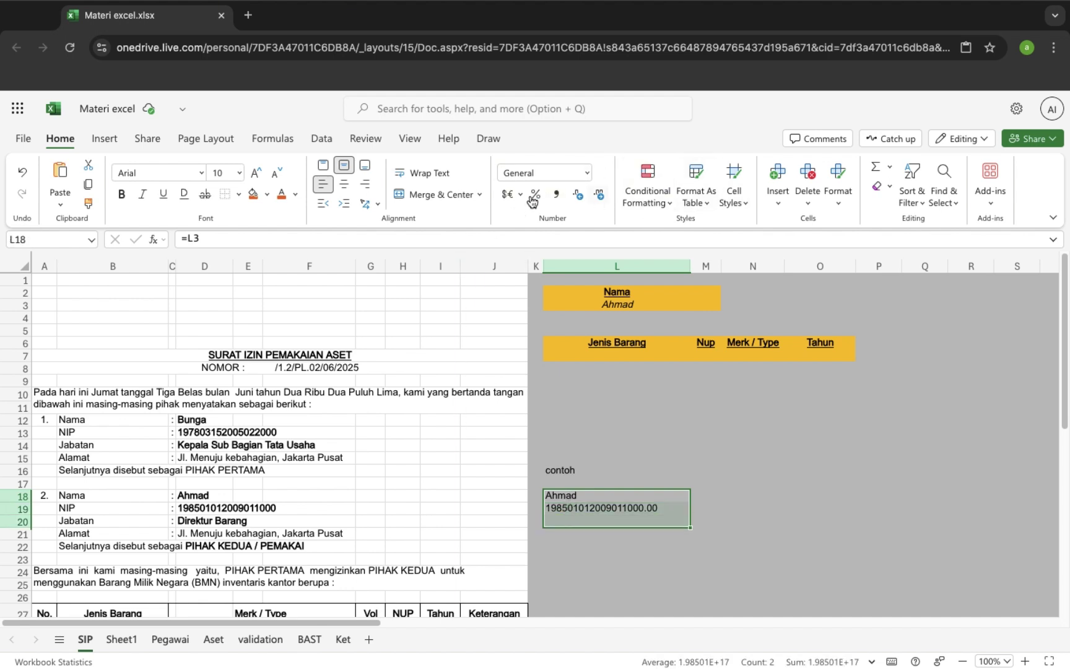
left_click(254, 197)
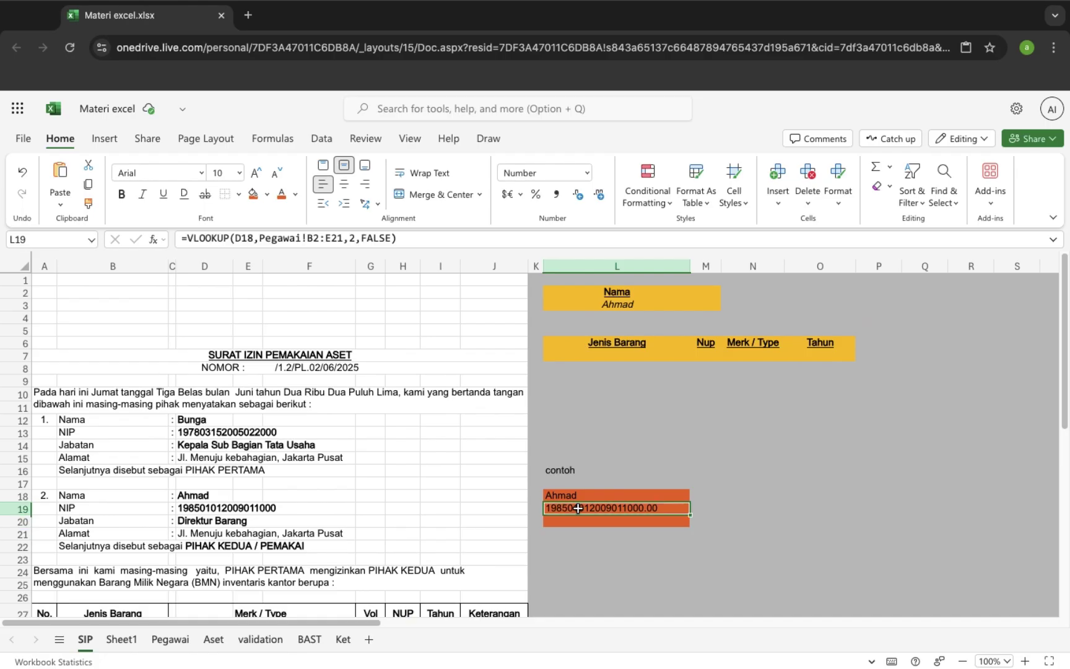
left_click(173, 639)
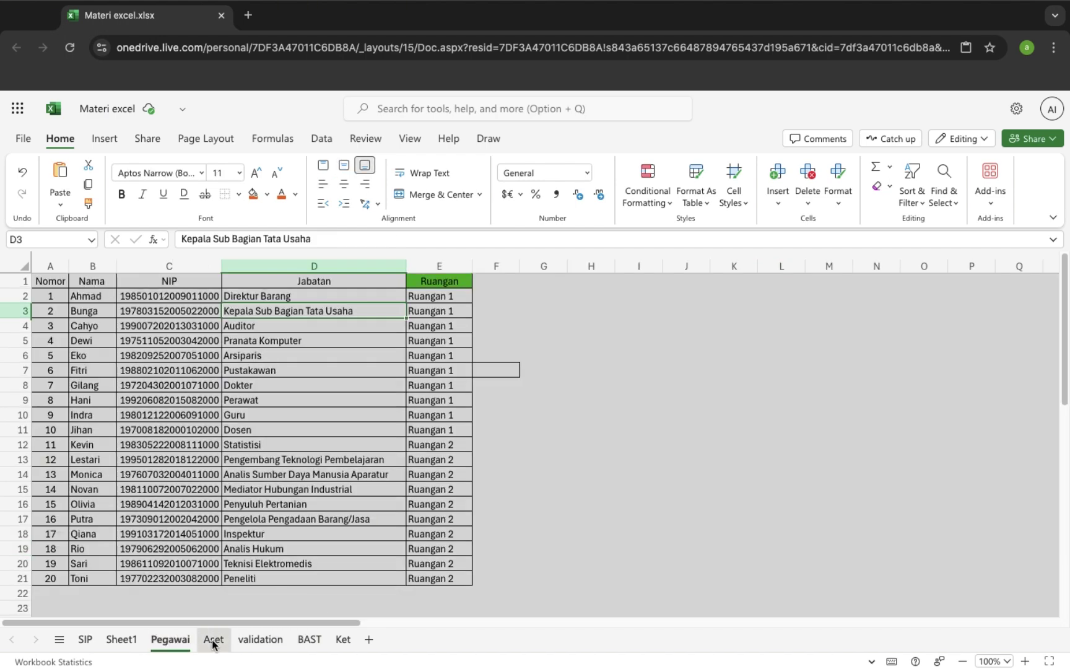
left_click(240, 644)
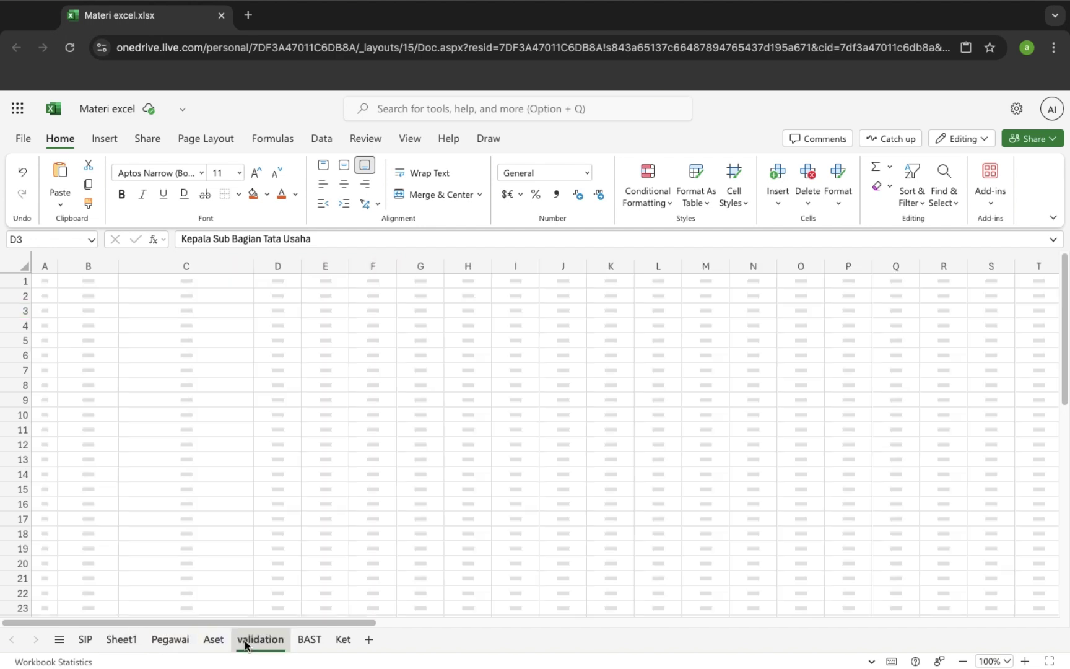
left_click(85, 641)
Make the table range in L19's VLOOKUP absolute as Pegawai!$B$2:$E$21.
left_click(564, 525)
left_click(566, 506)
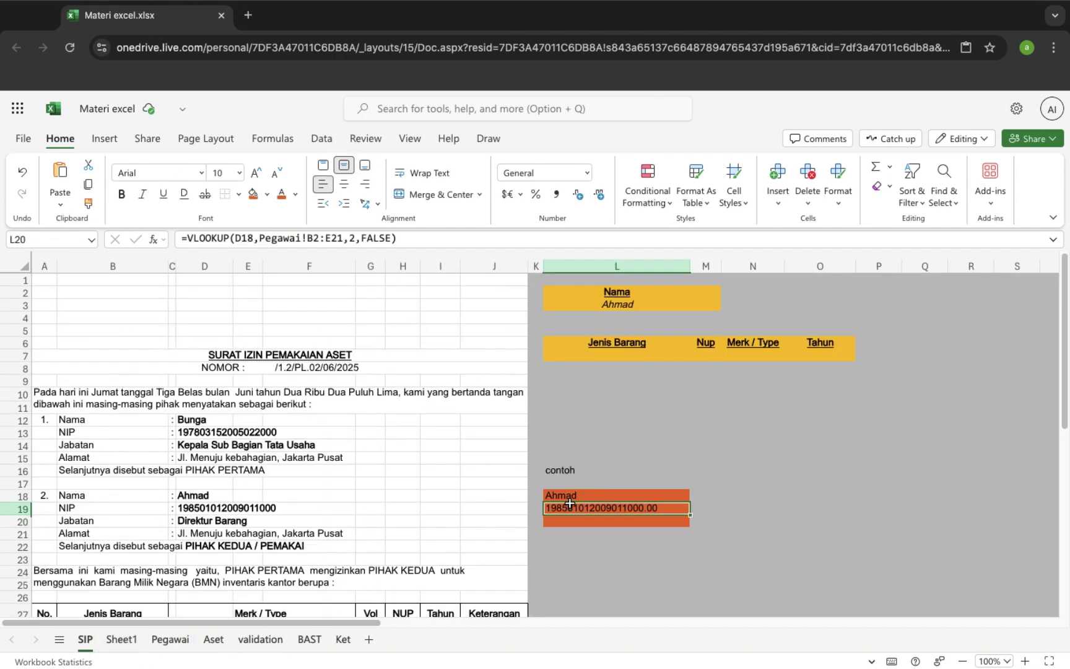
left_click(315, 238)
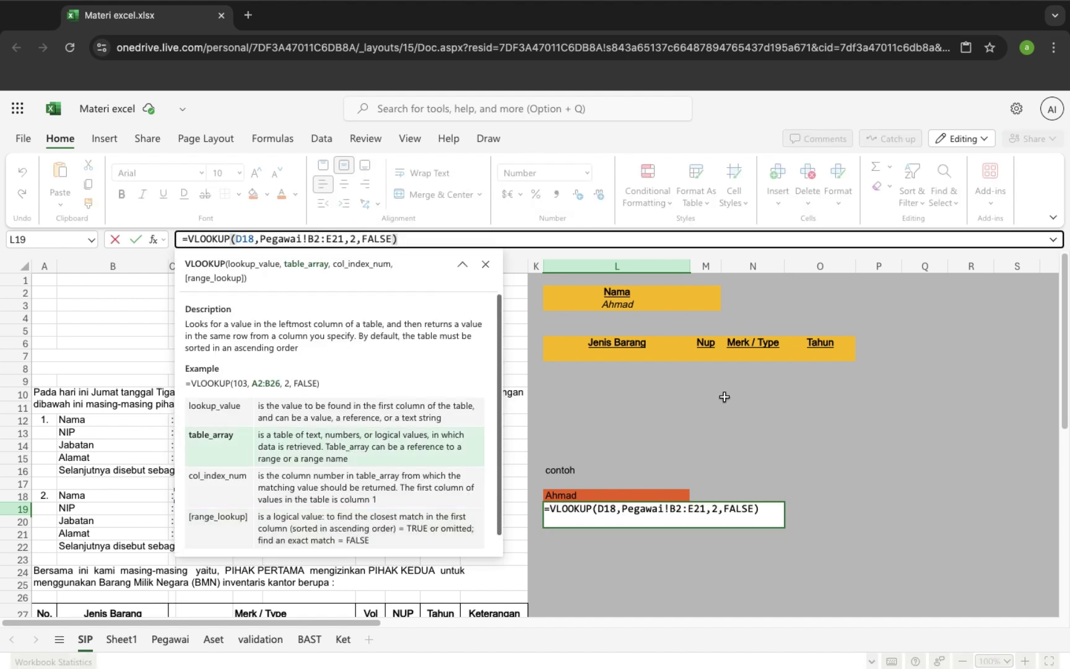
key("F4")
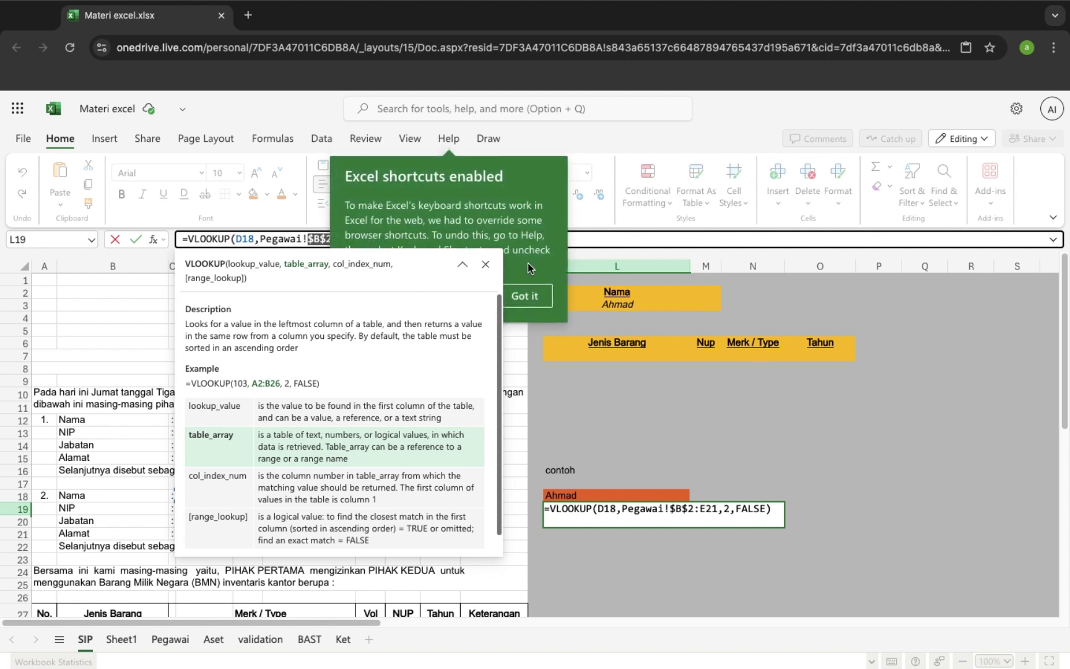
left_click(527, 296)
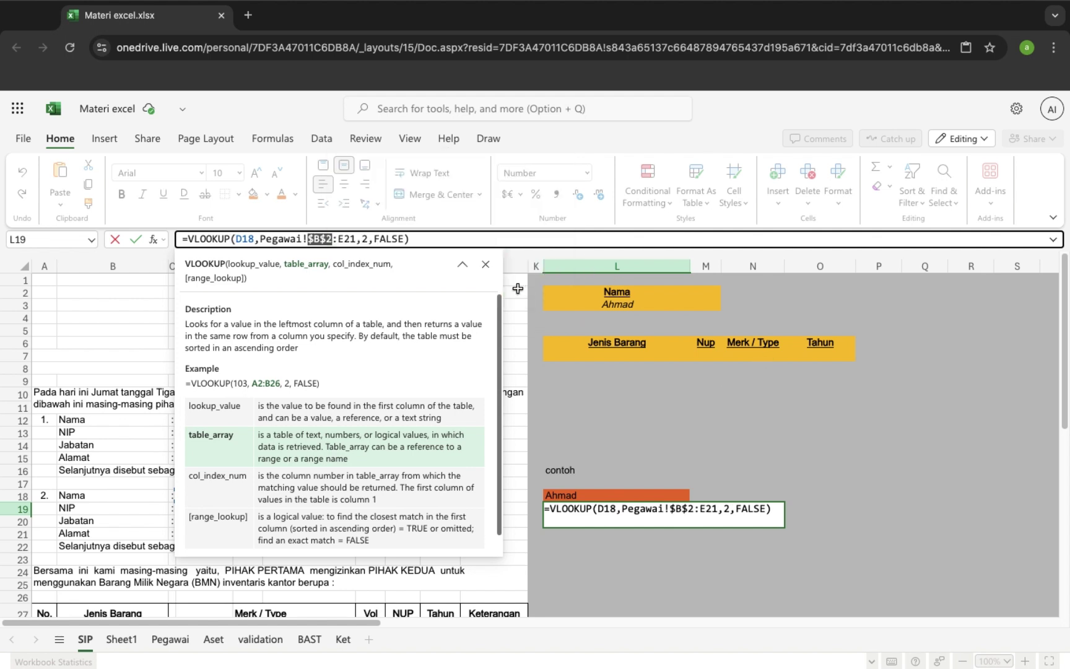
left_click(347, 239)
key("F4")
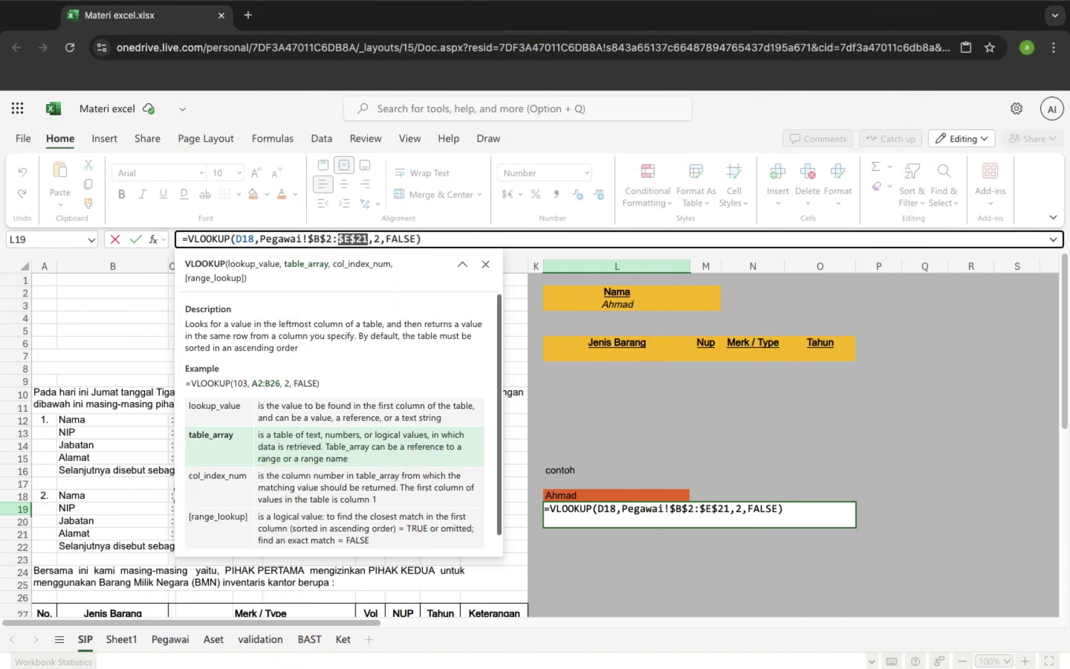
left_click(428, 239)
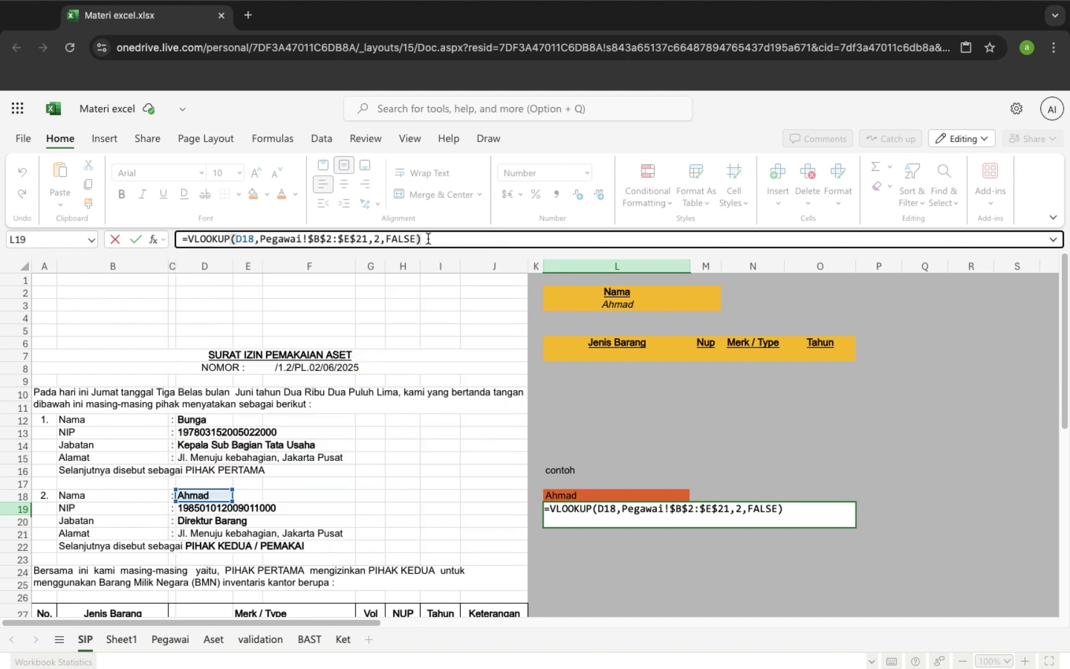
key("Return")
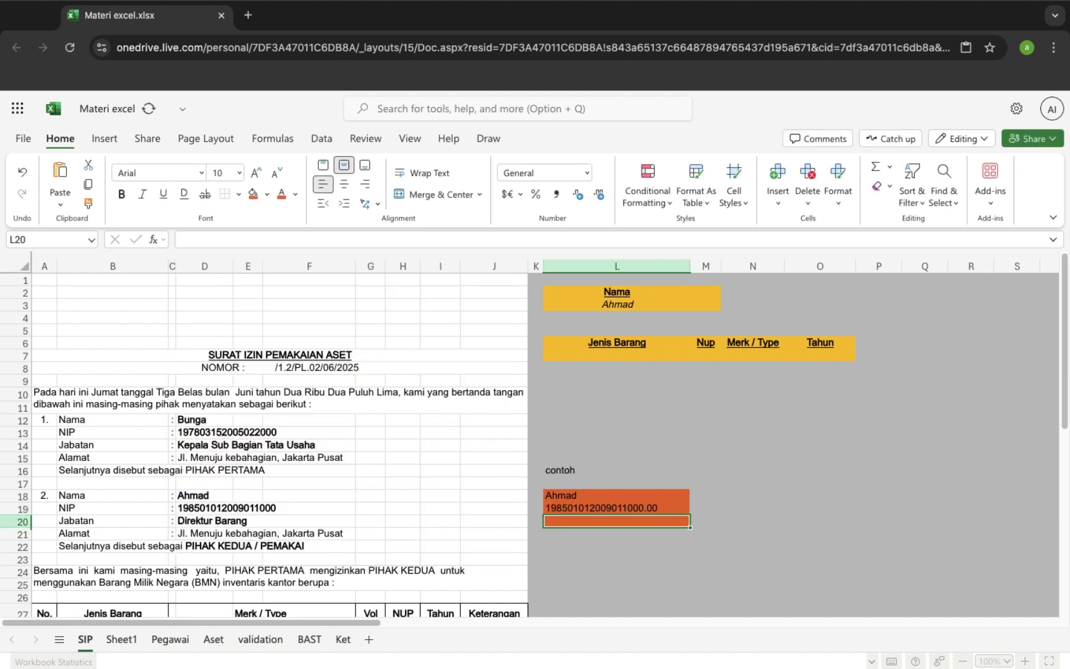
Reduce the number in L19 to zero decimal places.
left_click(594, 509)
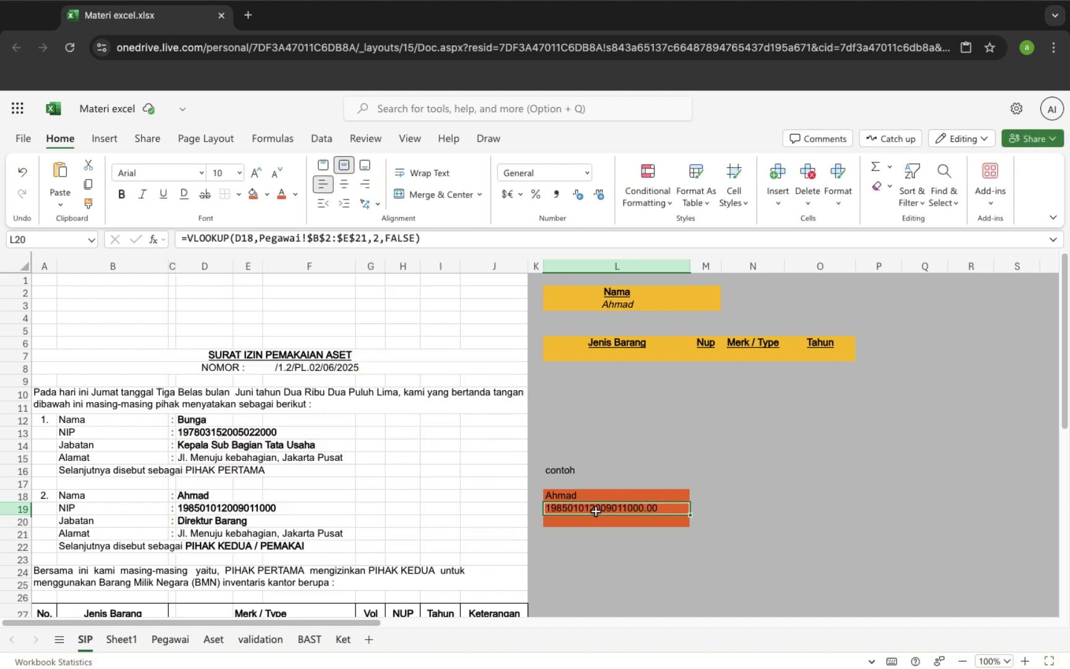
left_click(579, 197)
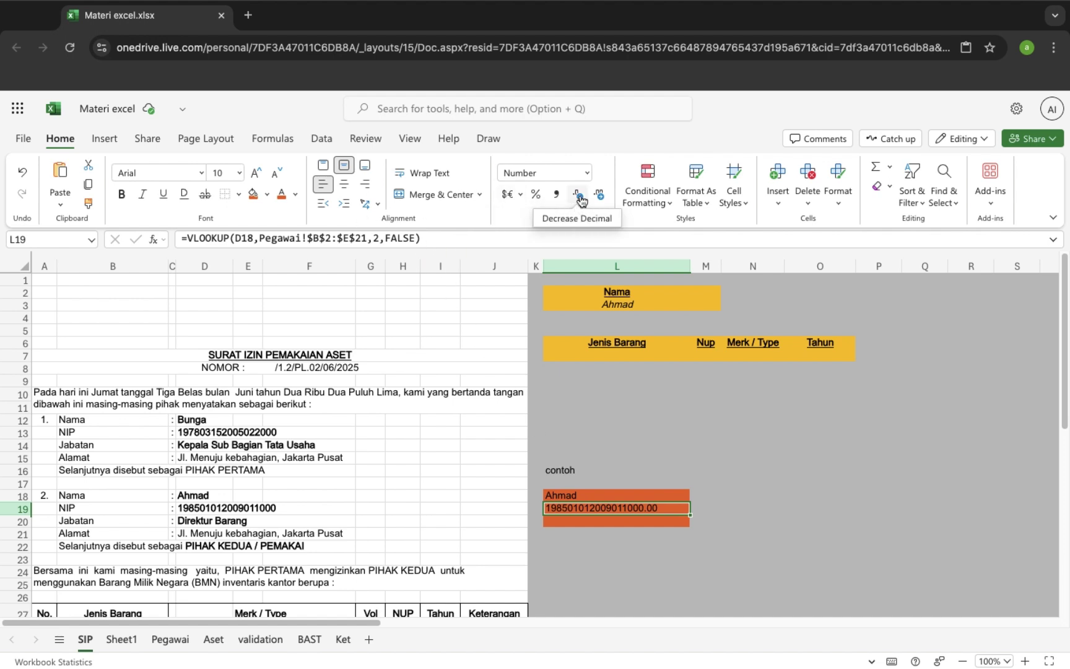
left_click(579, 197)
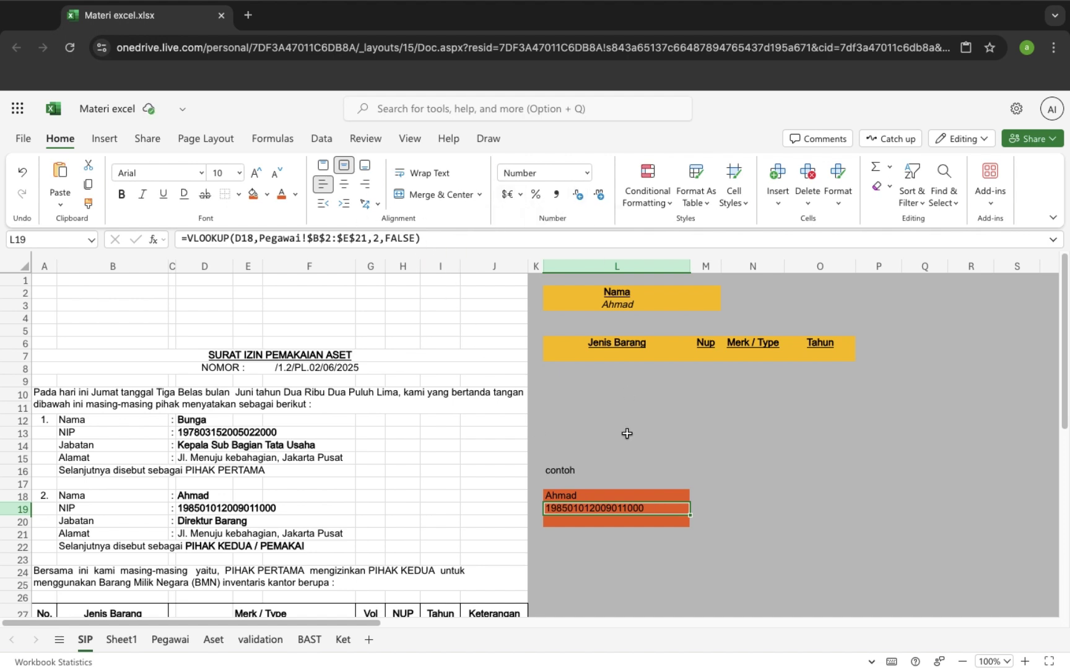
Copy the VLOOKUP formula from L19 into L20 directly below it.
right_click(587, 507)
left_click(622, 140)
left_click(584, 525)
right_click(585, 524)
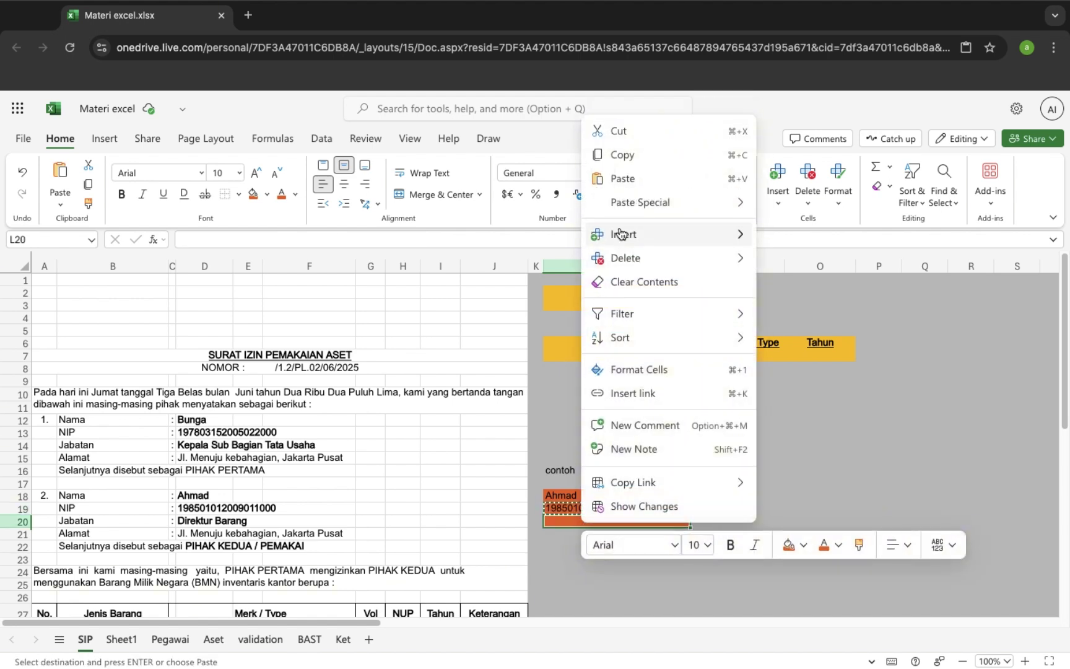
left_click(623, 179)
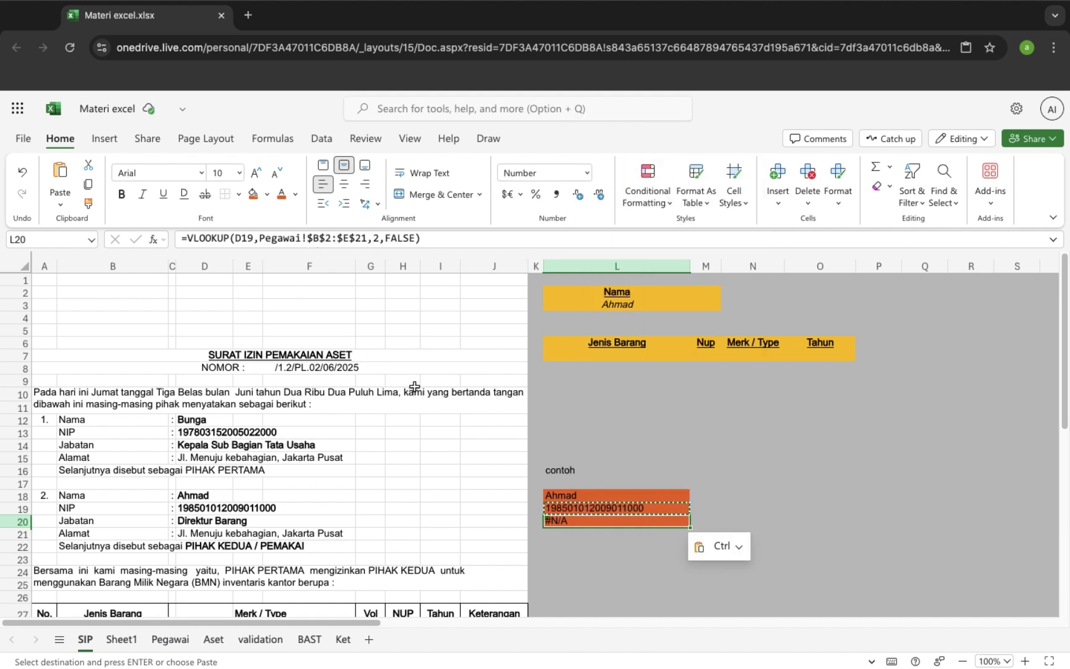
Make the lookup value in L19's VLOOKUP formula absolute as $D$18.
left_click(565, 524)
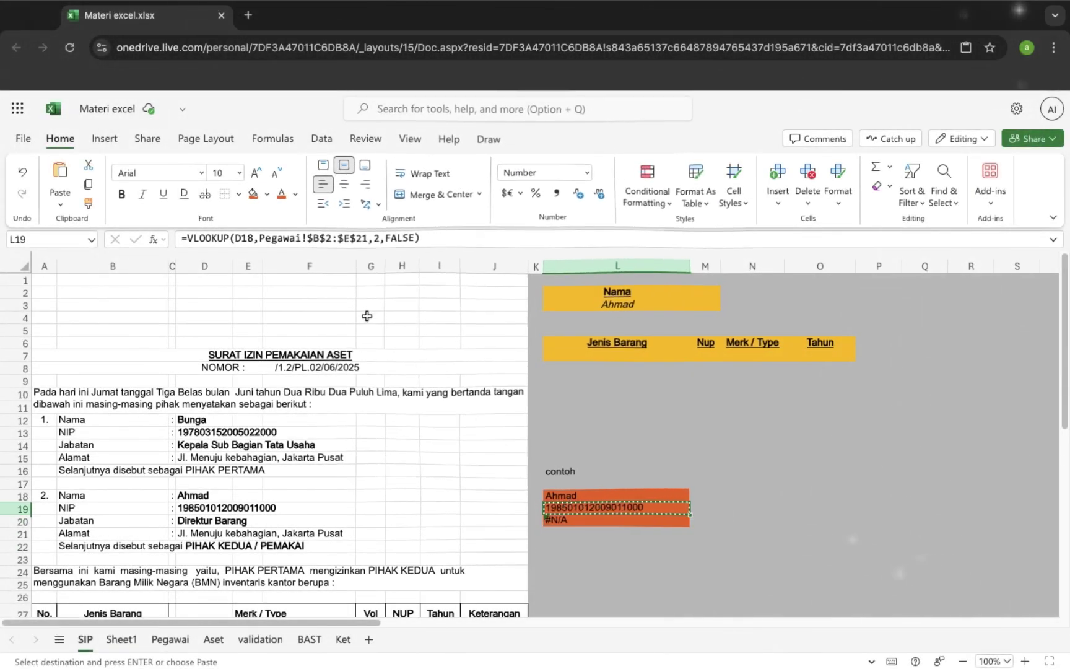
left_click(247, 242)
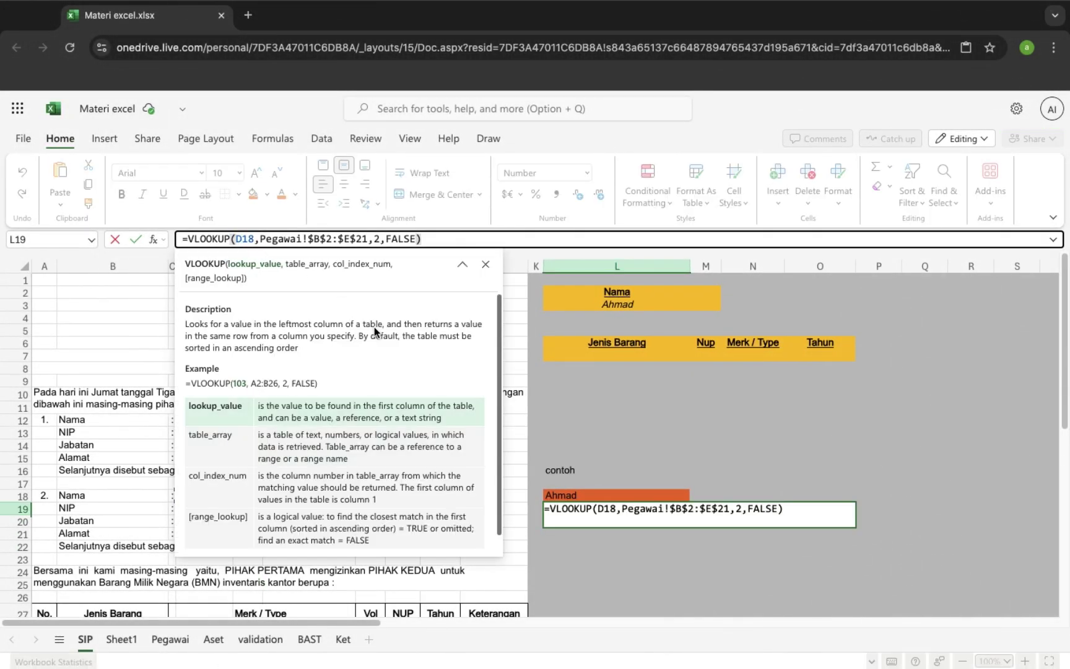
key("F4")
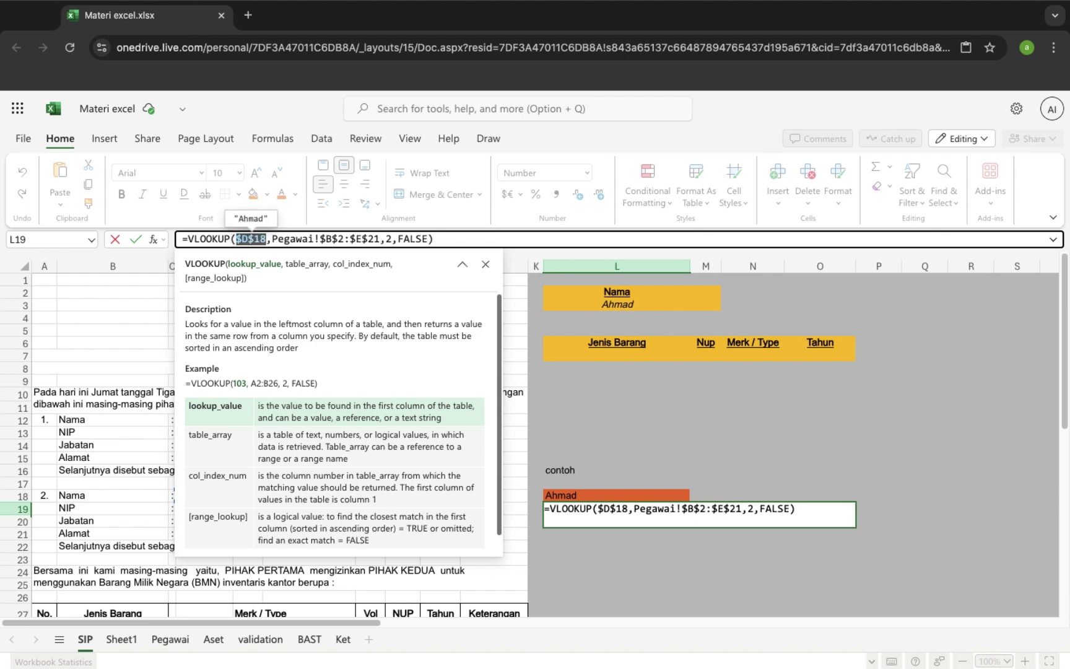
key("Return")
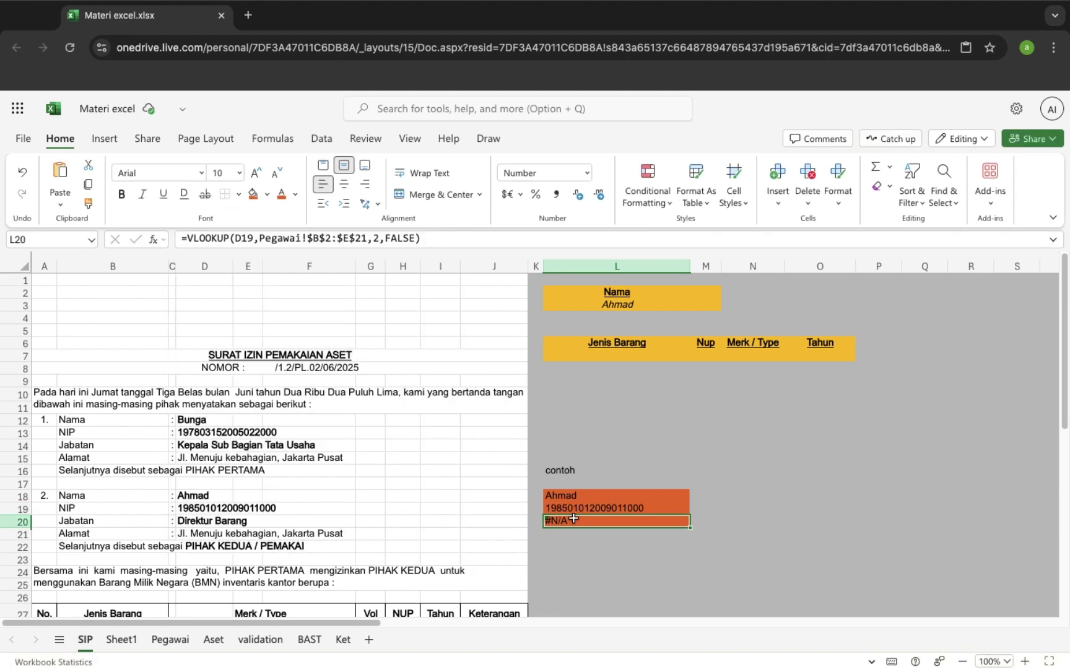
Clear L20 and copy the corrected VLOOKUP formula from L19 into it.
key("Delete")
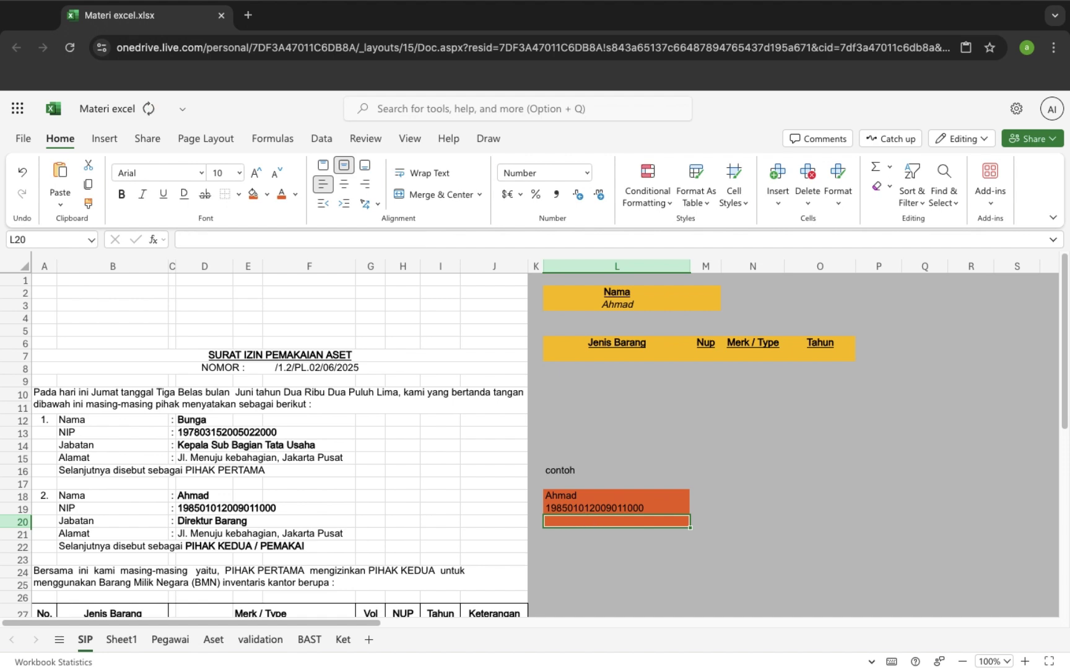
left_click(581, 509)
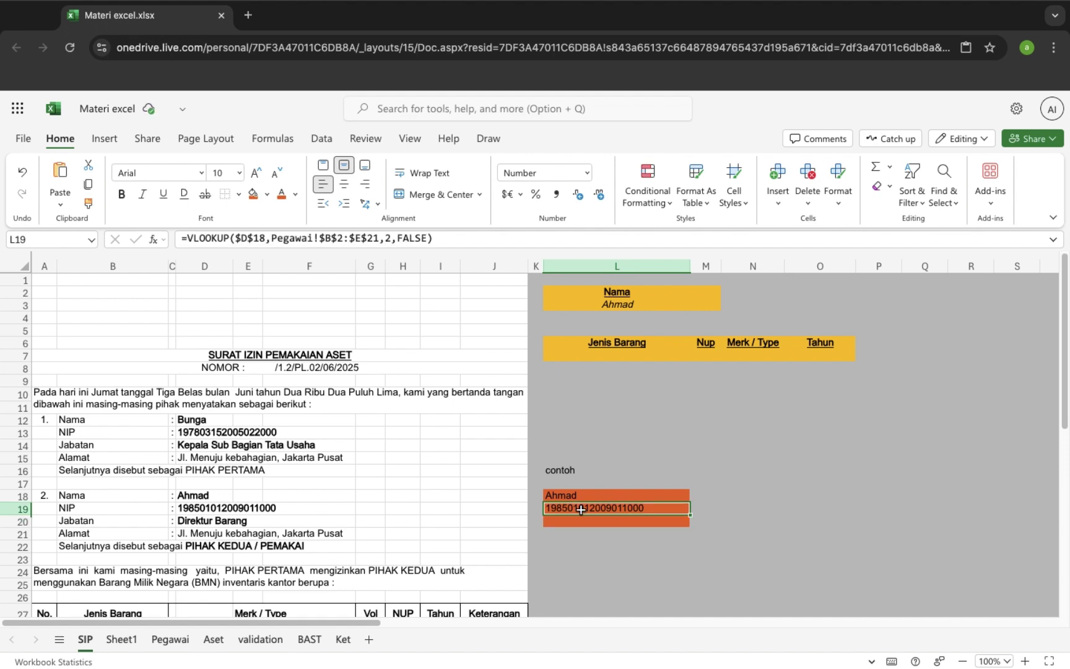
left_click(572, 521)
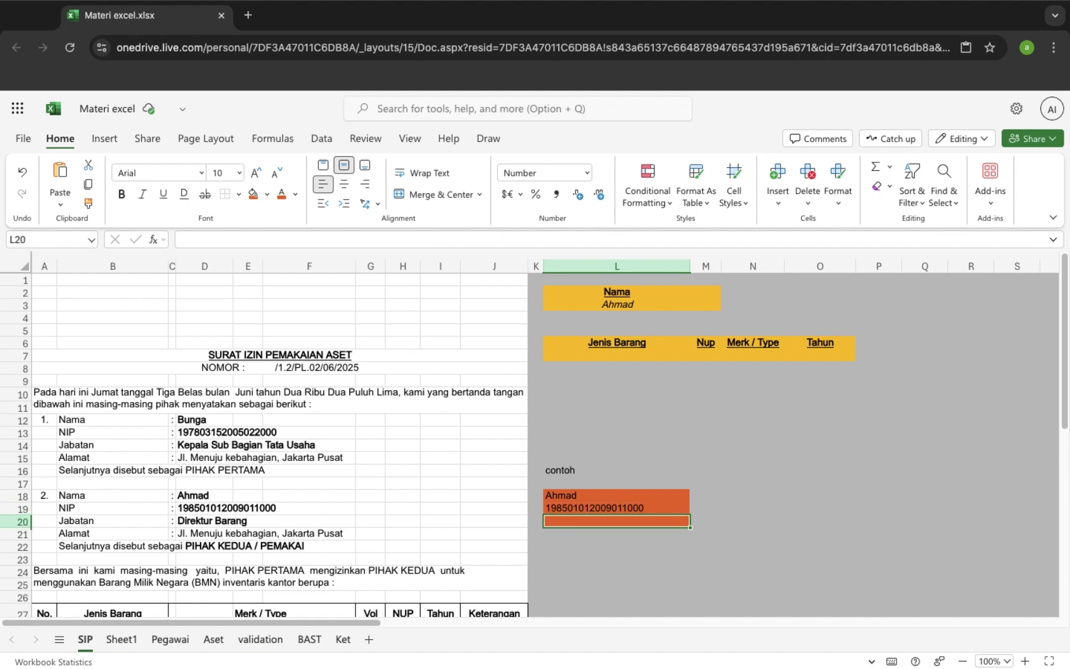
left_click(573, 509)
right_click(573, 508)
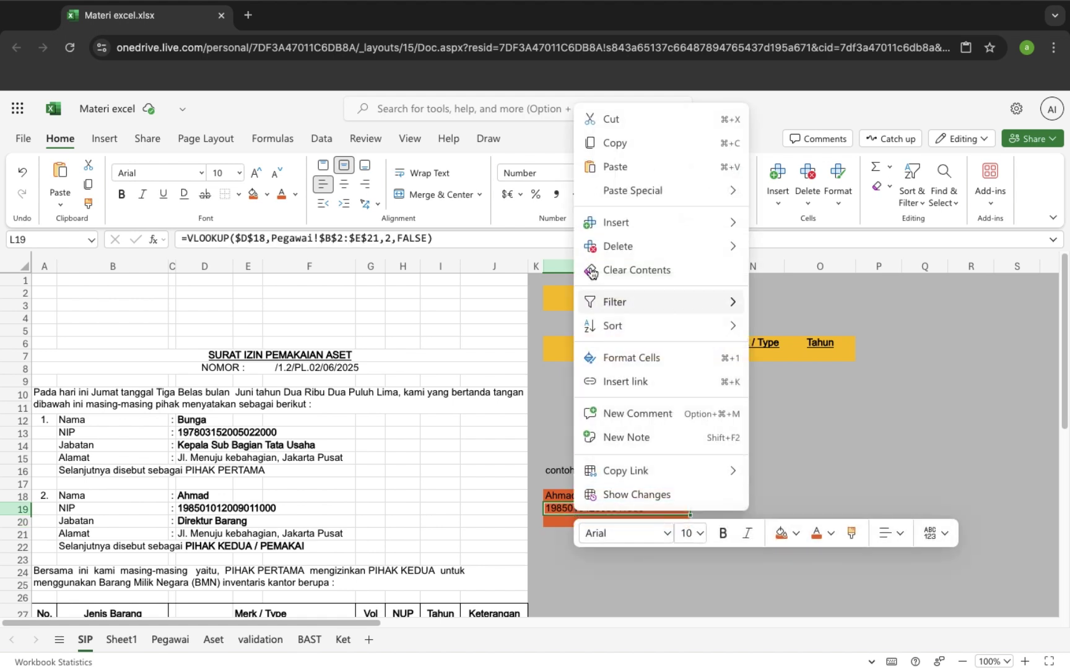
left_click(615, 144)
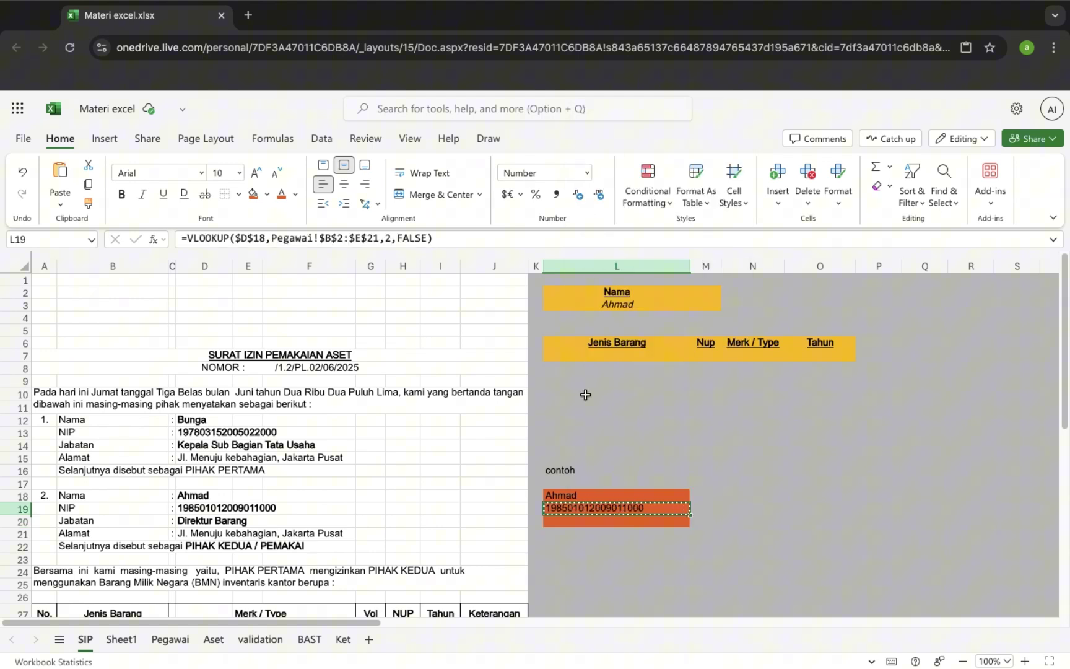
left_click(576, 522)
right_click(575, 522)
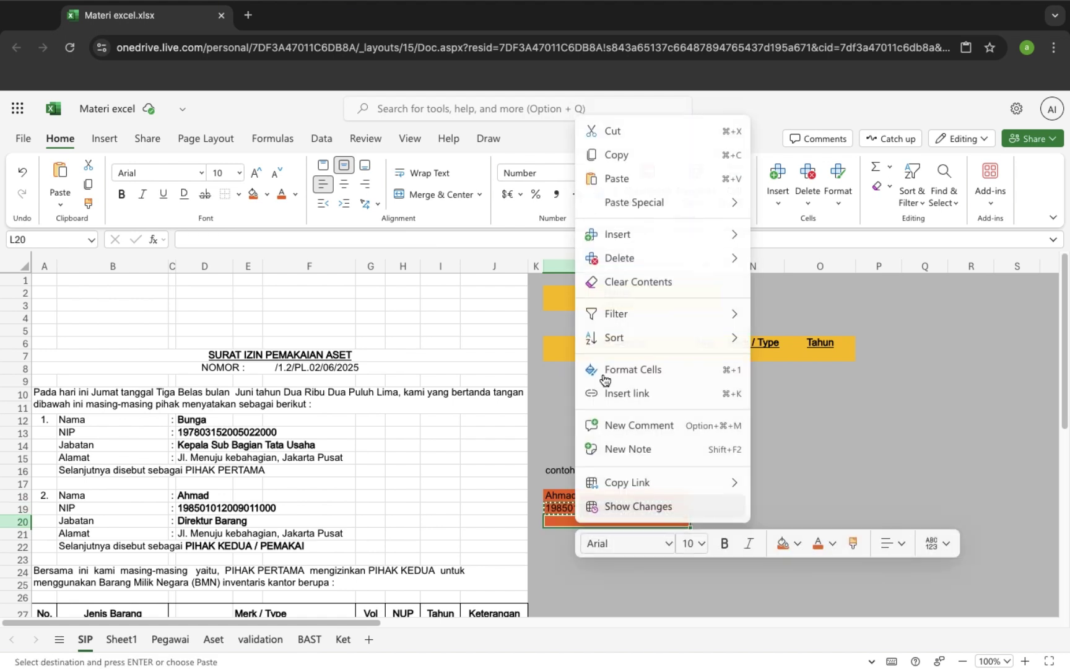
left_click(617, 180)
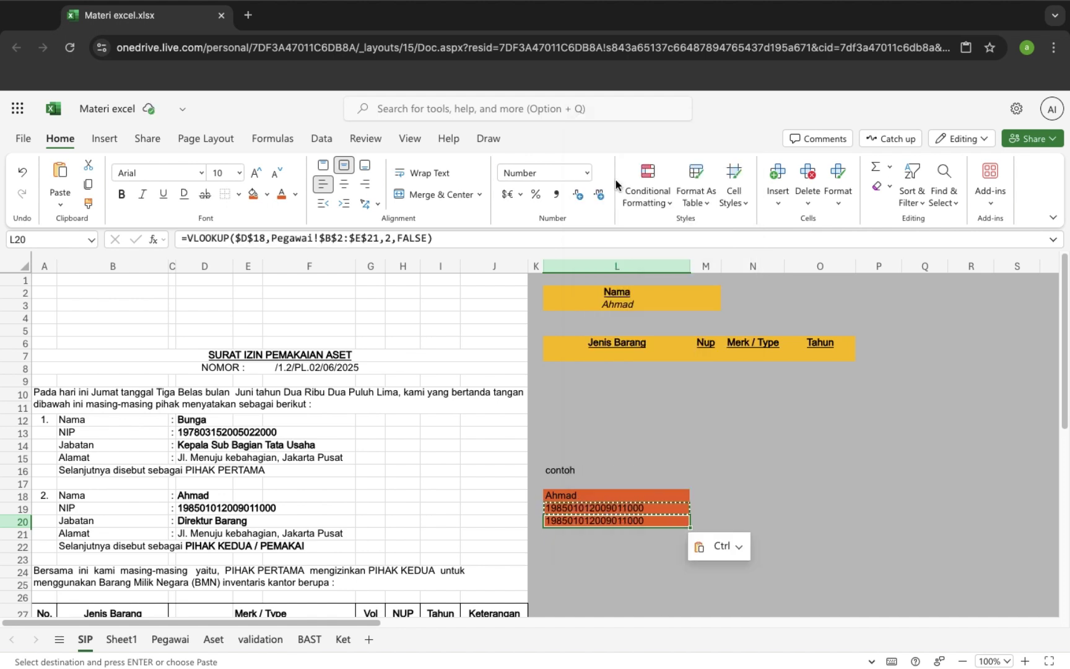
Set the column index in L20's VLOOKUP formula to 3.
key("F2")
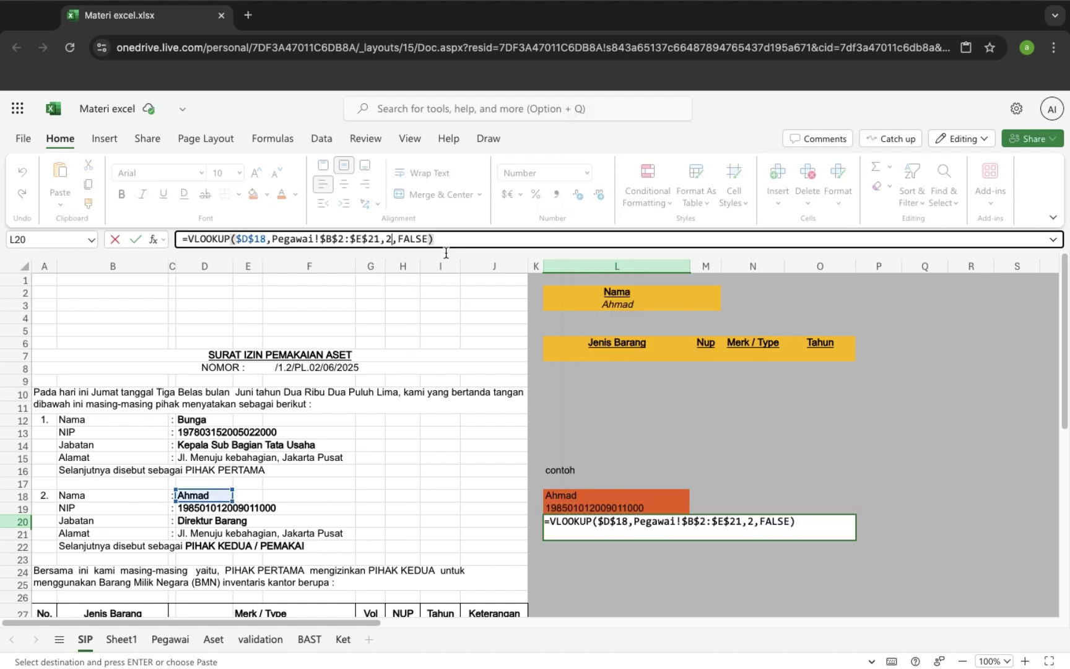
left_click(388, 239)
key("BackSpace")
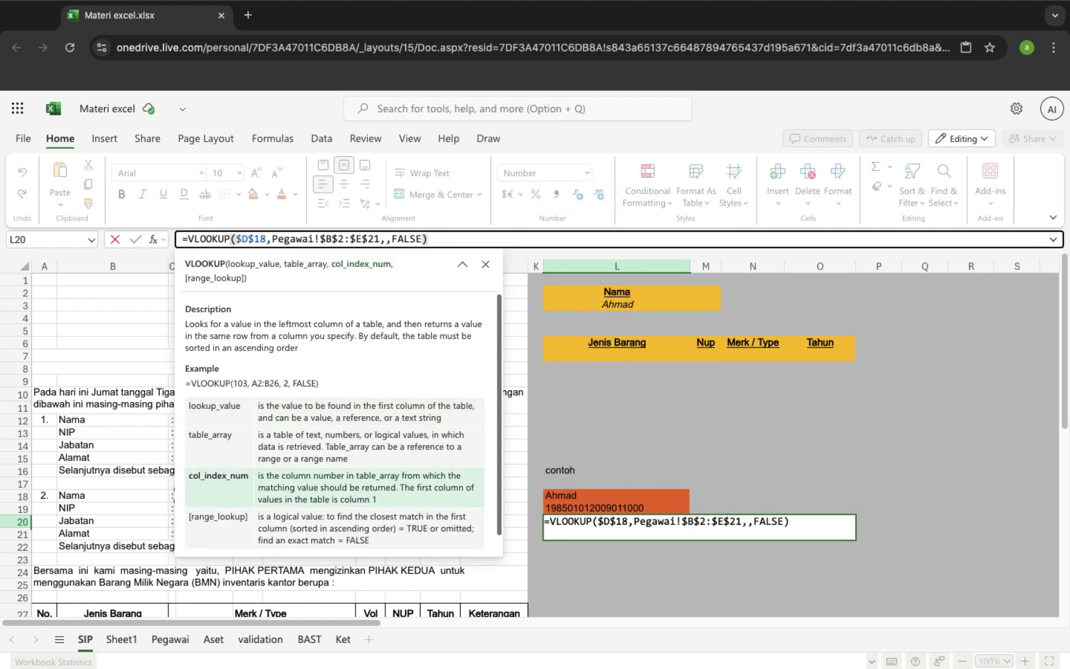
type("3")
key("Return")
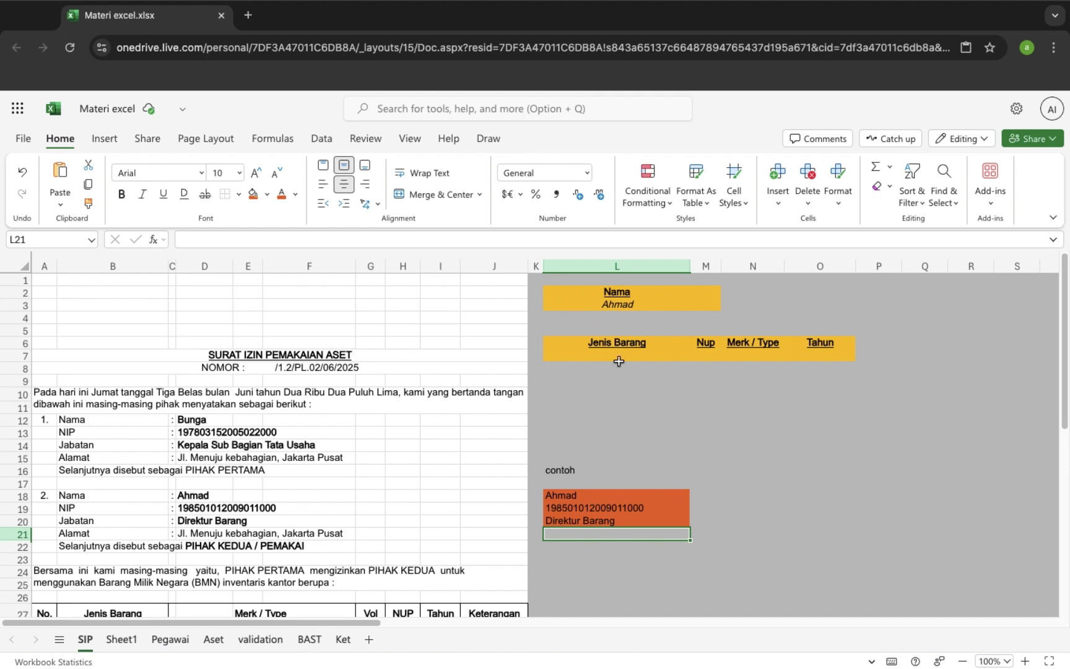
Choose the last employee name in the drop-down list of L3.
left_click(629, 304)
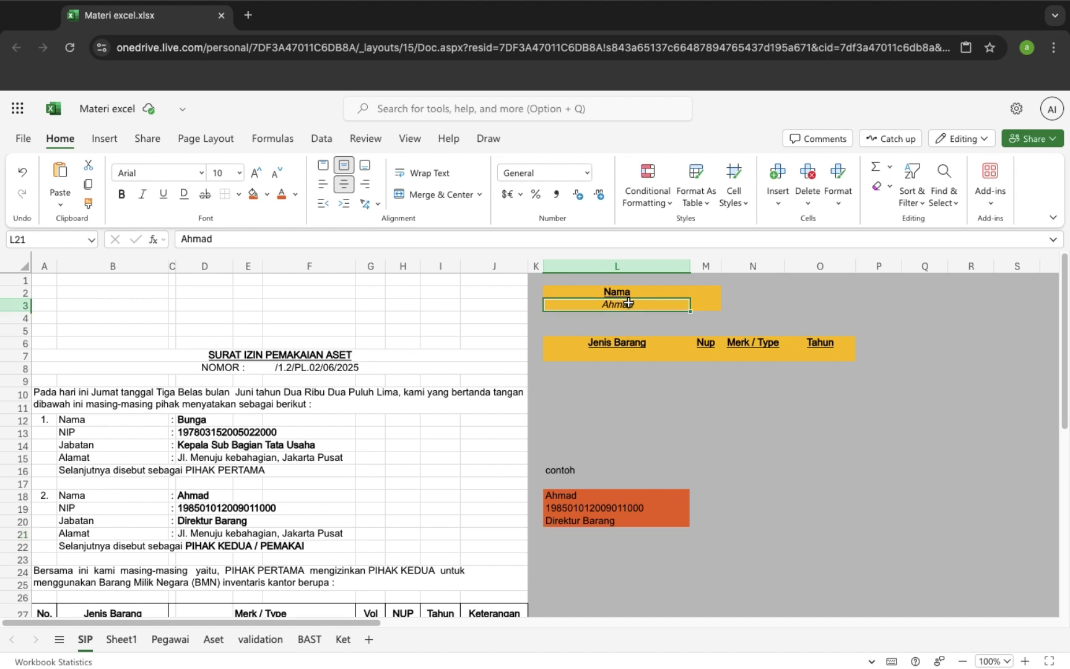
left_click(698, 306)
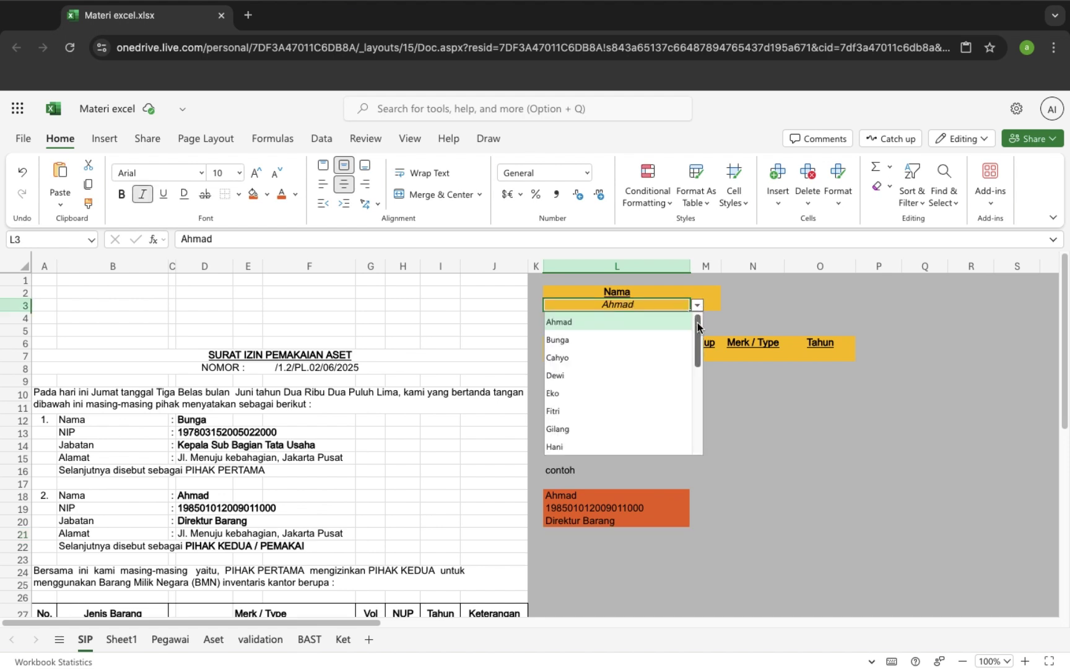
left_click_drag(697, 341, 697, 427)
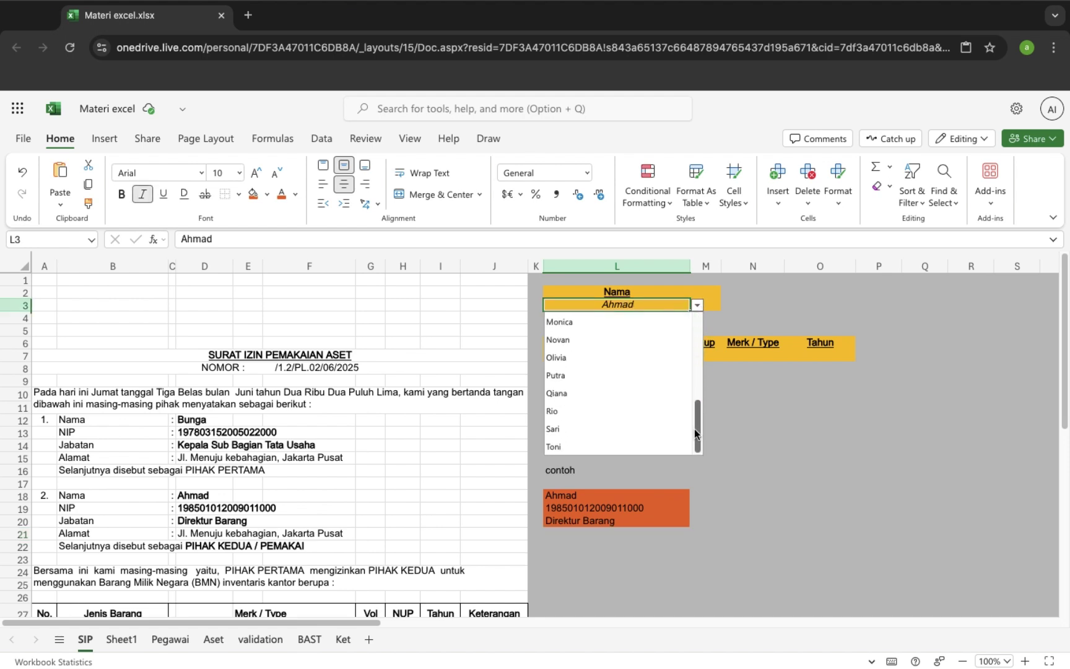
left_click(558, 448)
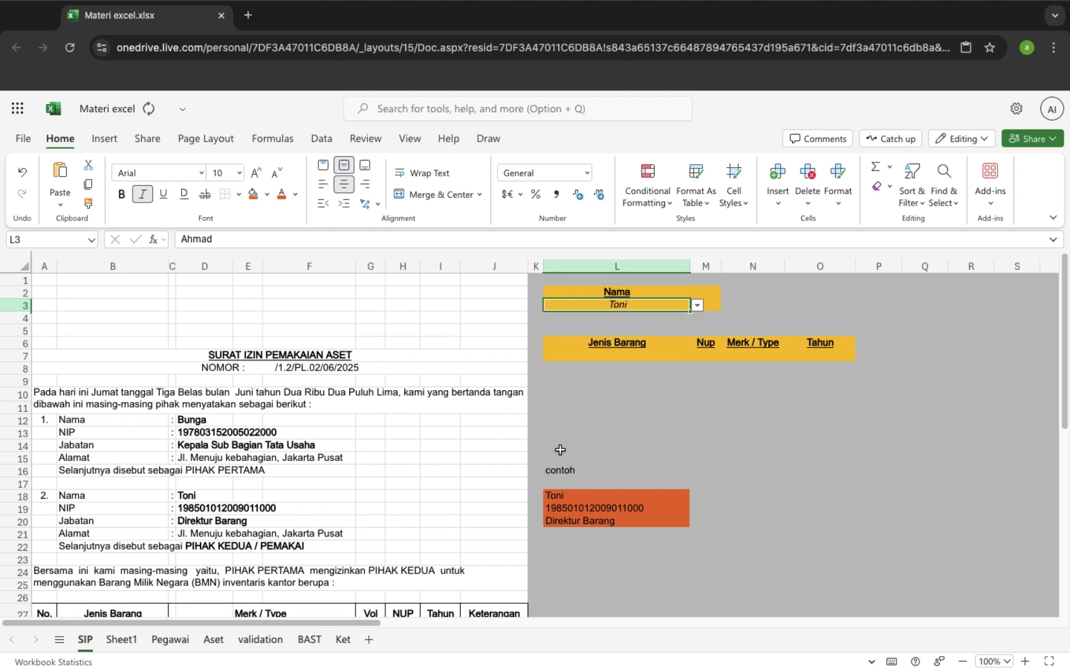
Compare the example results in L18 to L20 with the chosen employee's row on the Pegawai sheet.
left_click(576, 521)
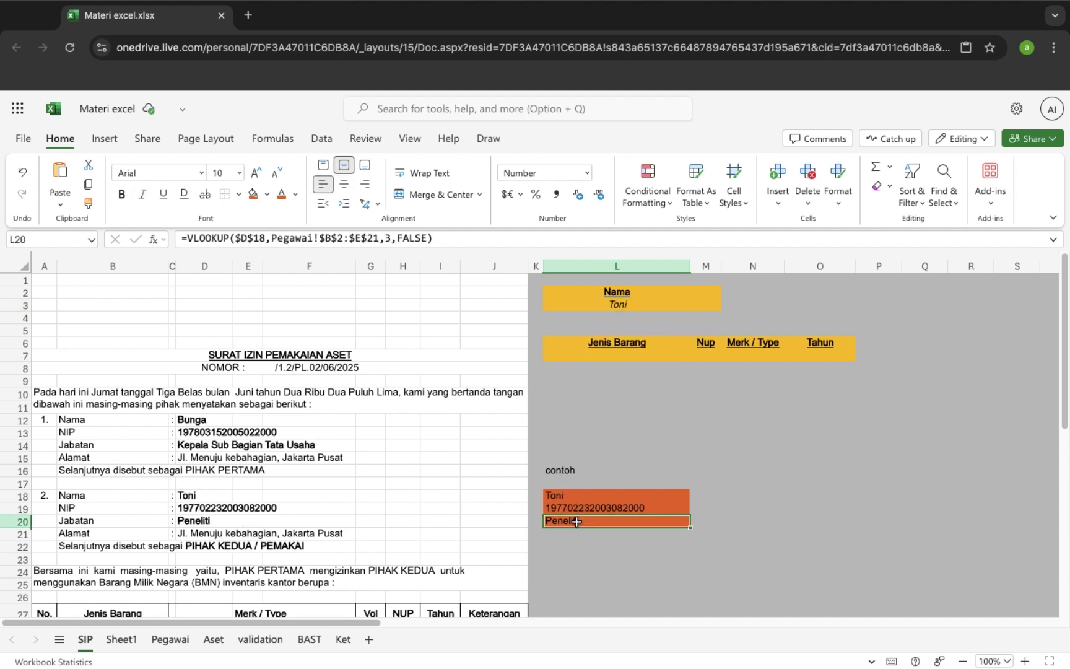
left_click(170, 639)
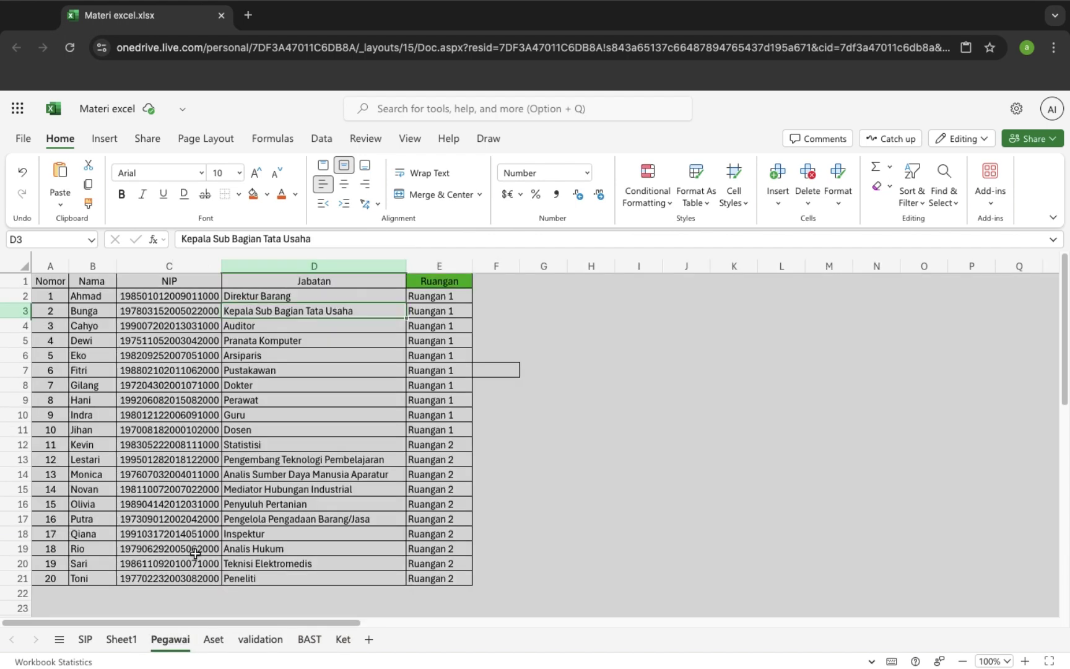
left_click(93, 582)
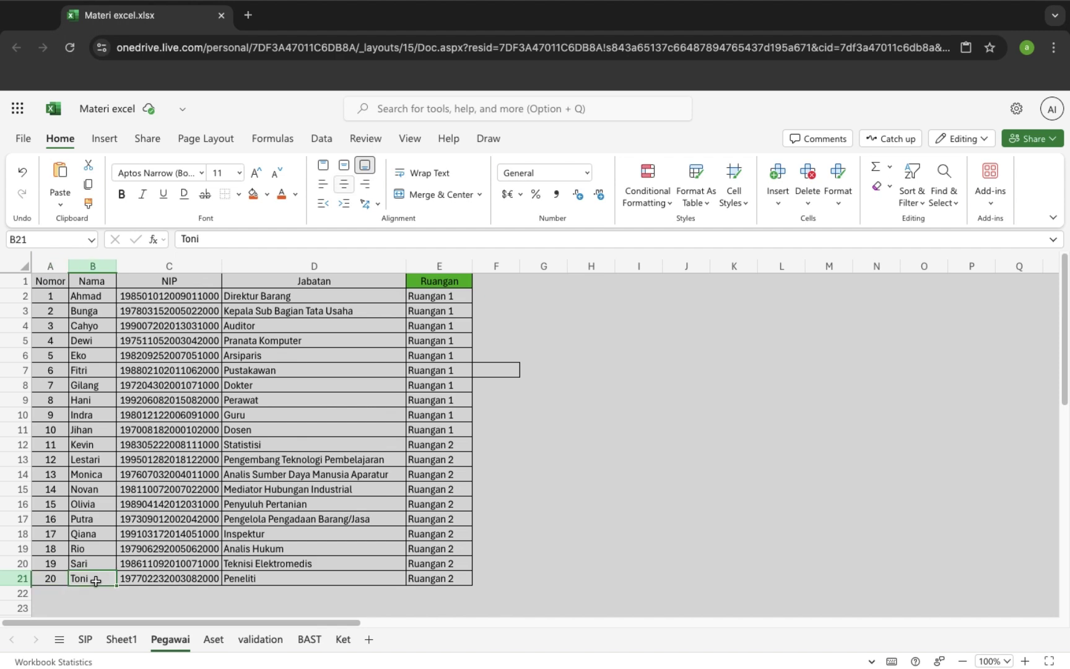
left_click(259, 581)
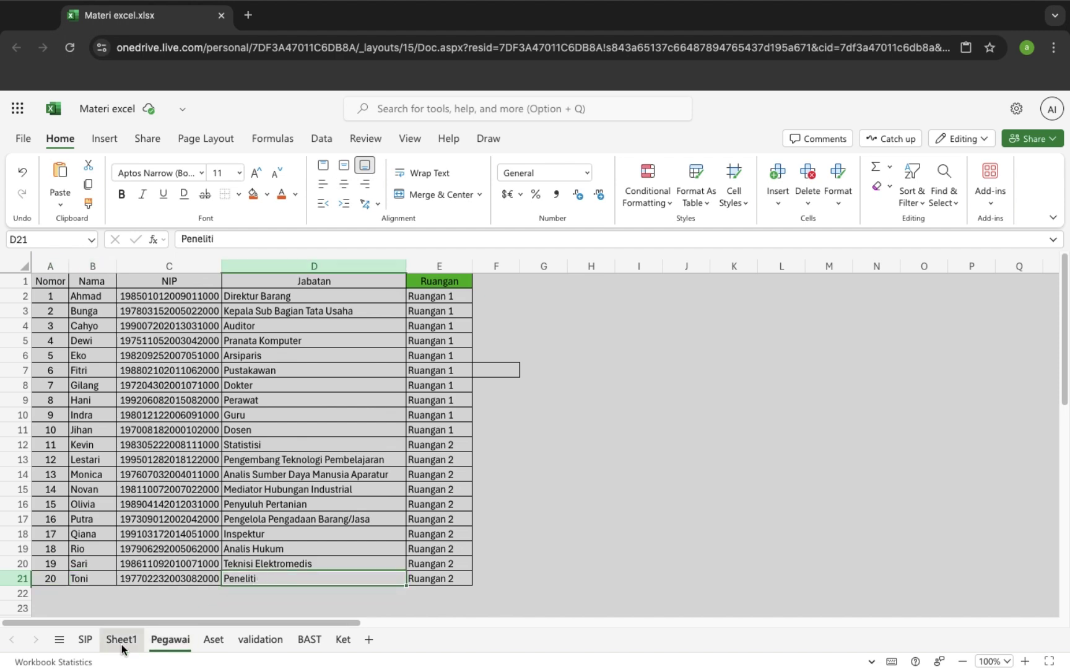
left_click(85, 639)
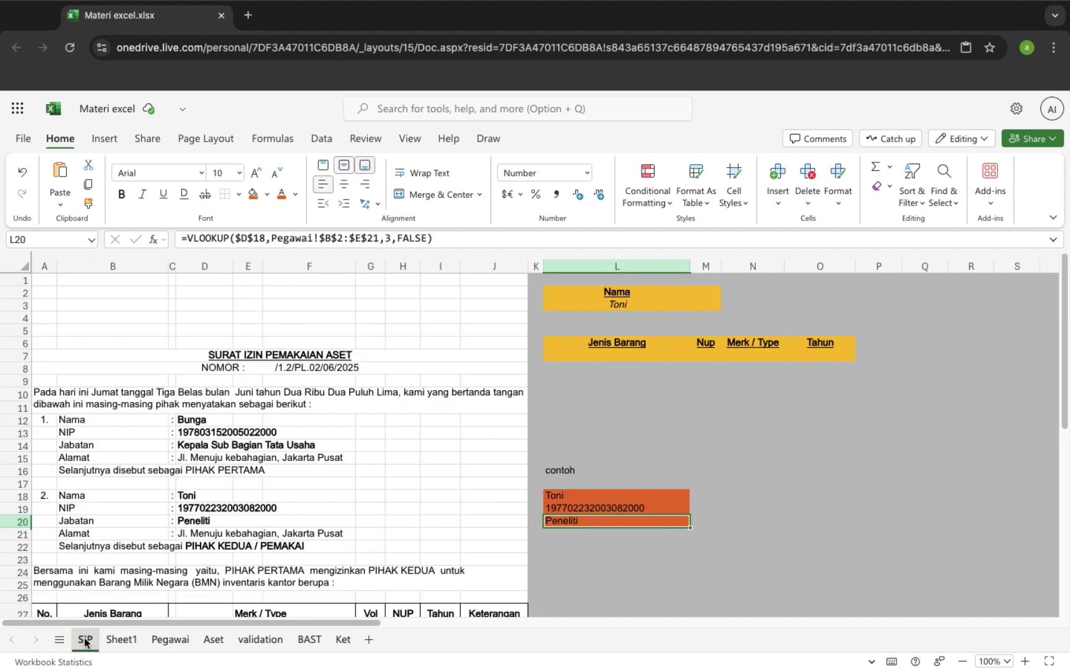
left_click_drag(580, 497, 580, 520)
left_click(580, 508)
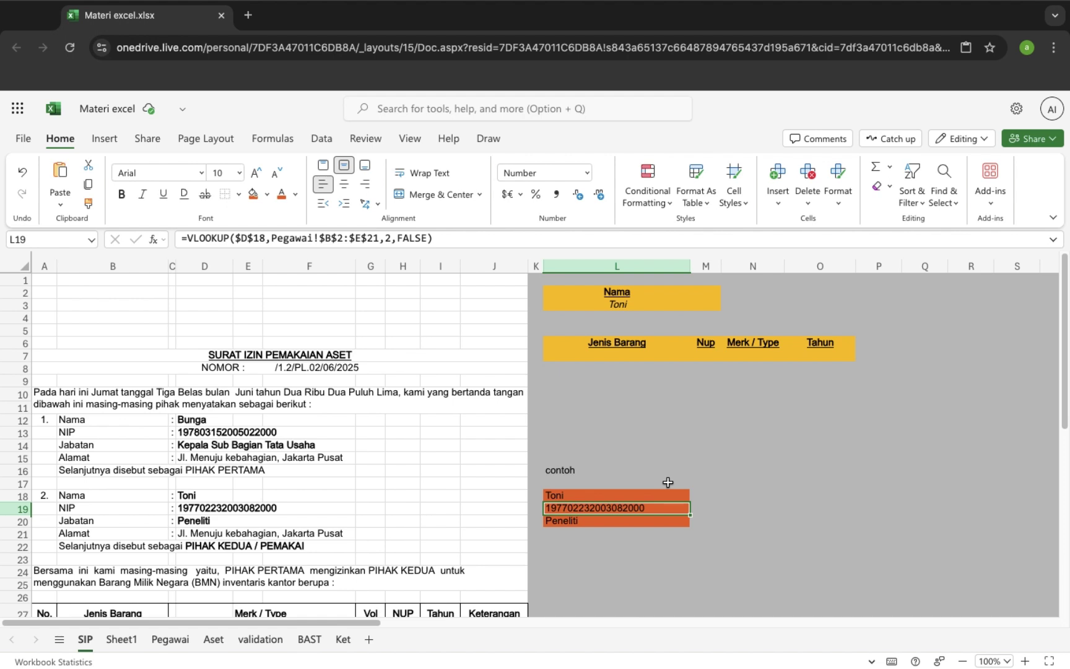
left_click(697, 466)
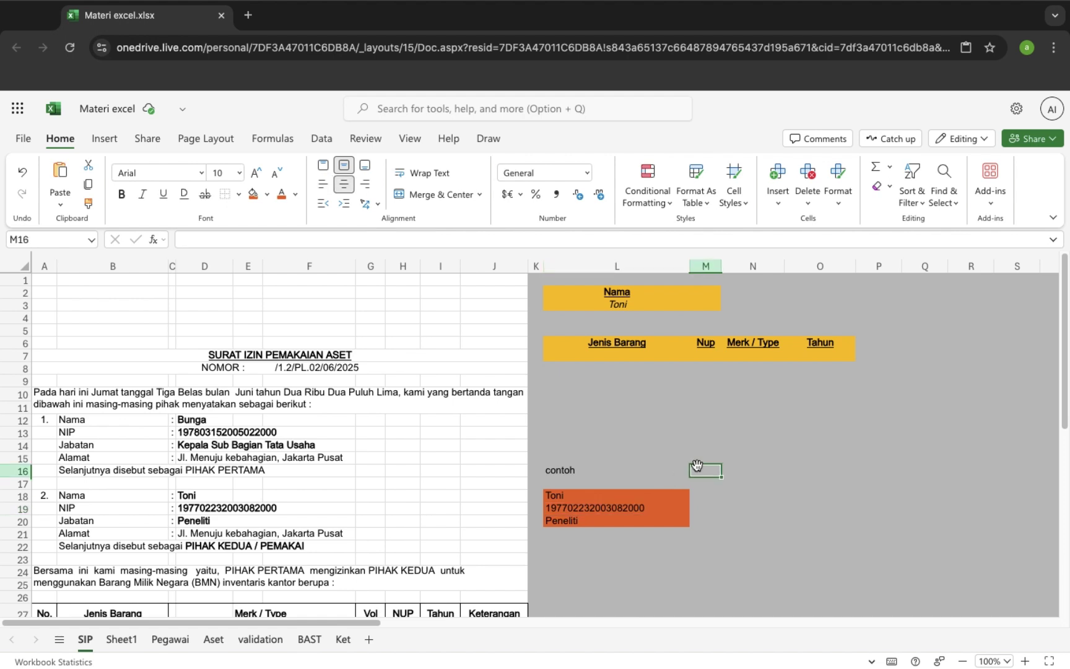